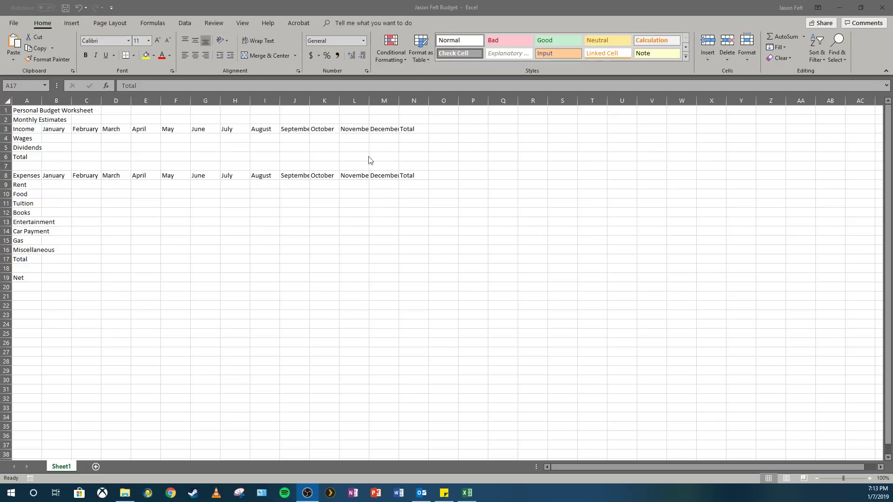
Step: Save the workbook and enter 1417.12 as the January wages under Income
{"action": "left_click", "coordinate": [65, 10]}
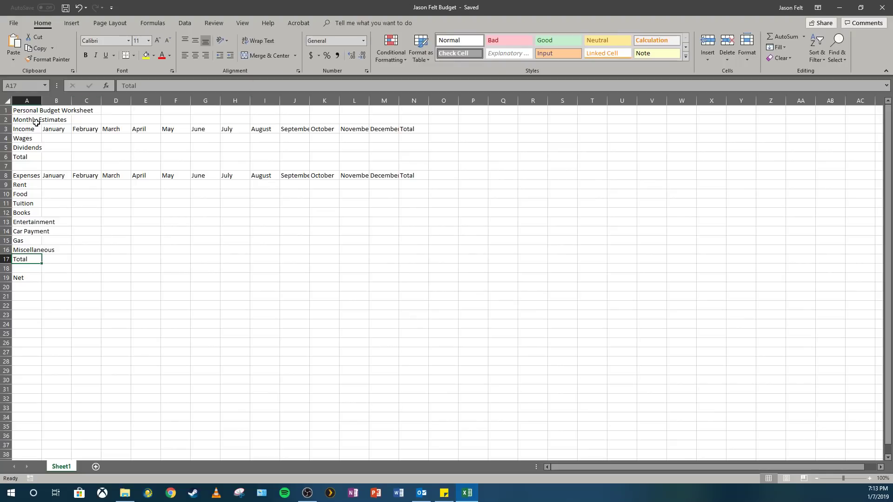
{"action": "left_click", "coordinate": [64, 138]}
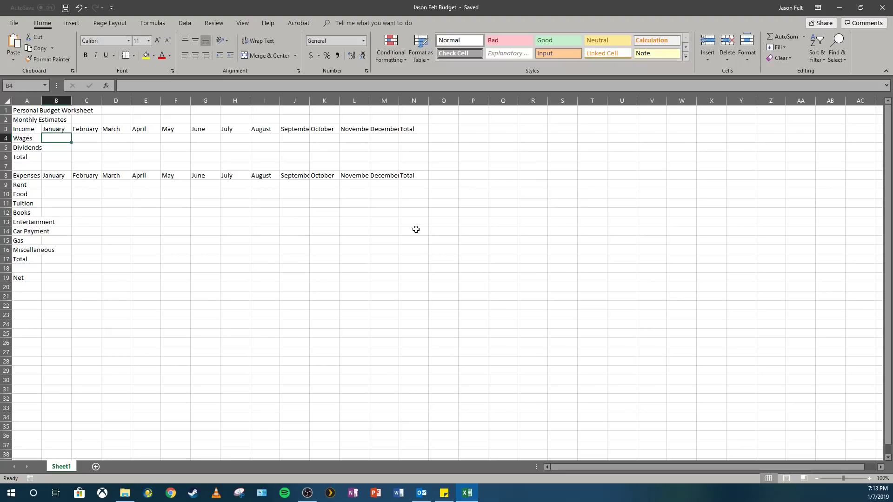
{"action": "type", "text": "1418"}
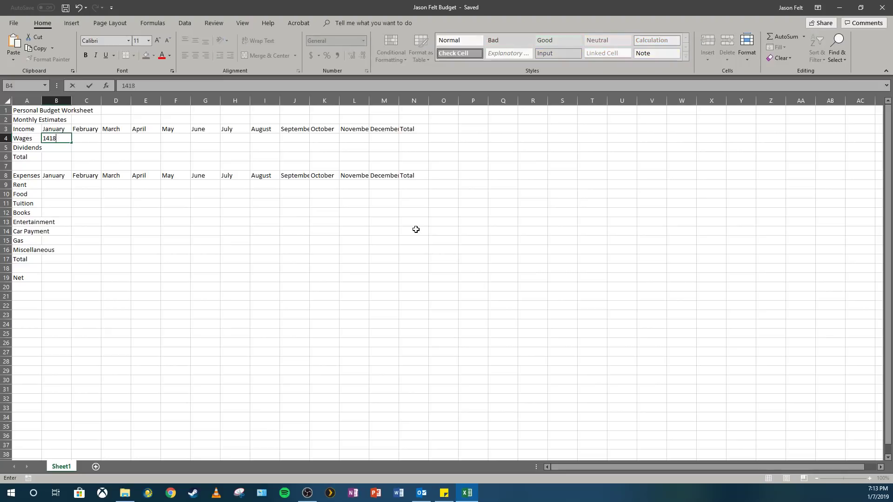
{"action": "key", "text": "BackSpace"}
{"action": "type", "text": "7.12"}
{"action": "key", "text": "Tab"}
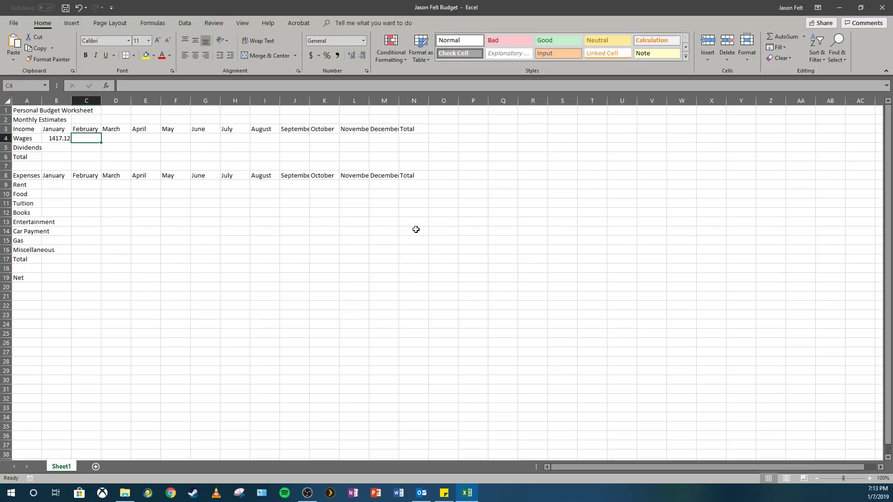
{"action": "key", "text": "Left"}
{"action": "key", "text": "Right"}
{"action": "key", "text": "Left"}
{"action": "key", "text": "Right"}
{"action": "key", "text": "Left"}
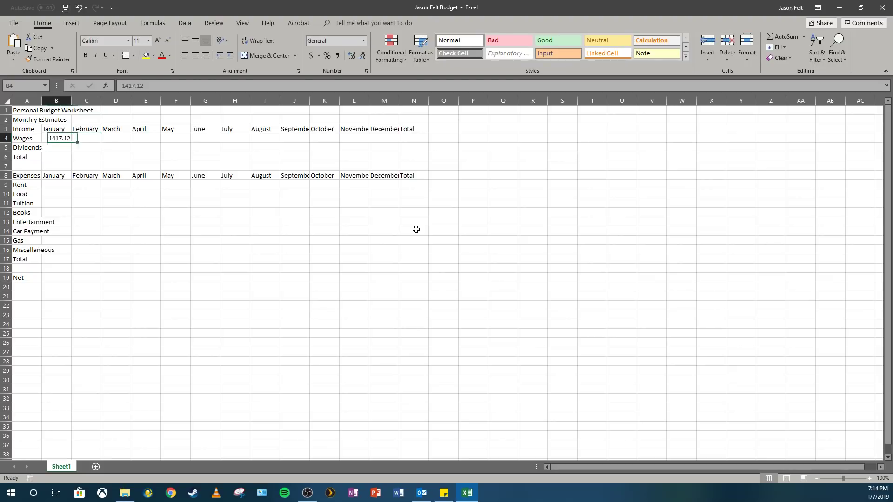
{"action": "key", "text": "Right"}
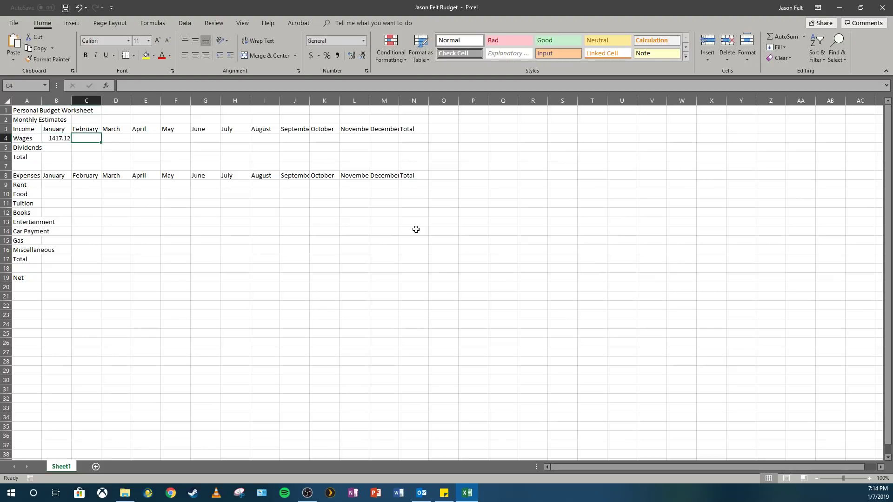
{"action": "key", "text": "Right"}
{"action": "key", "text": "Left"}
Step: Enter 1417.12 as the February wages
{"action": "type", "text": "1417.1"}
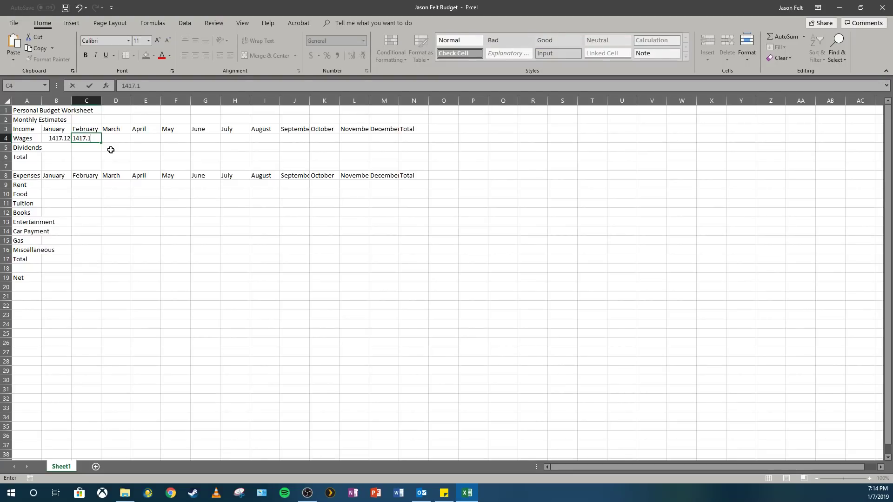
{"action": "type", "text": "2"}
{"action": "key", "text": "Tab"}
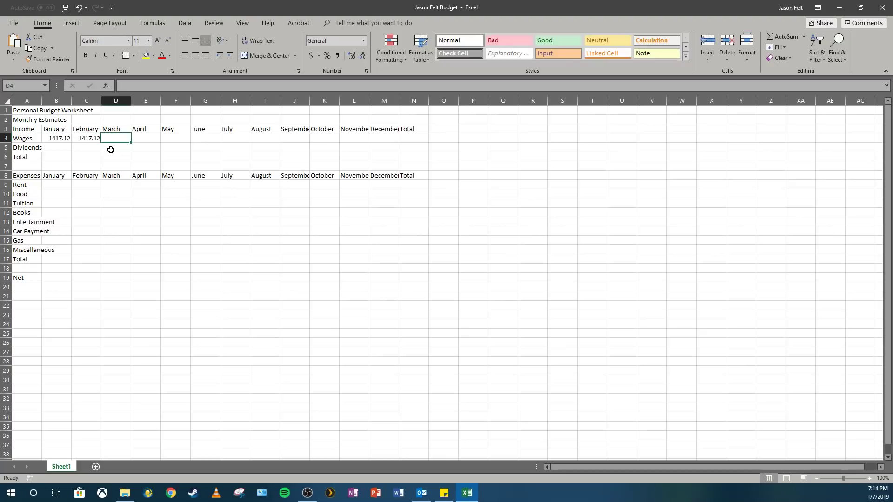
Step: Fill the February wages amount across the Wages row from March through December
{"action": "left_click", "coordinate": [88, 139]}
{"action": "left_click", "coordinate": [118, 139]}
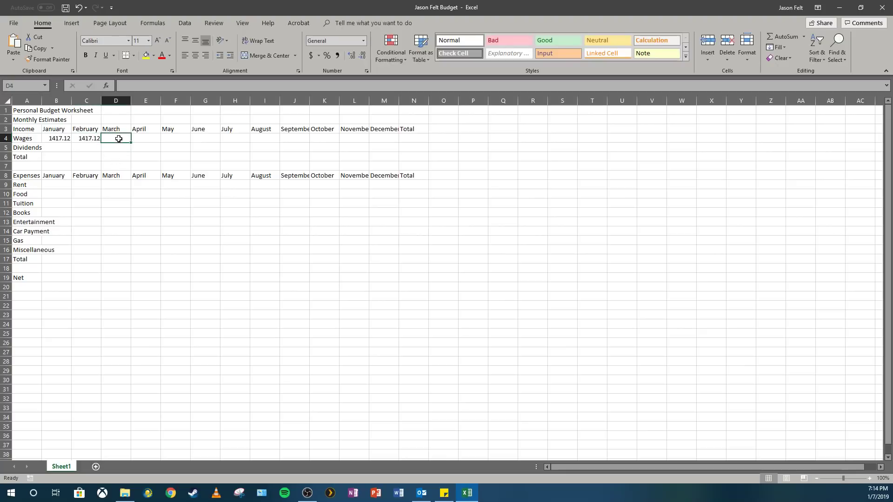
{"action": "left_click", "coordinate": [154, 140]}
{"action": "left_click", "coordinate": [117, 140]}
{"action": "left_click", "coordinate": [92, 139]}
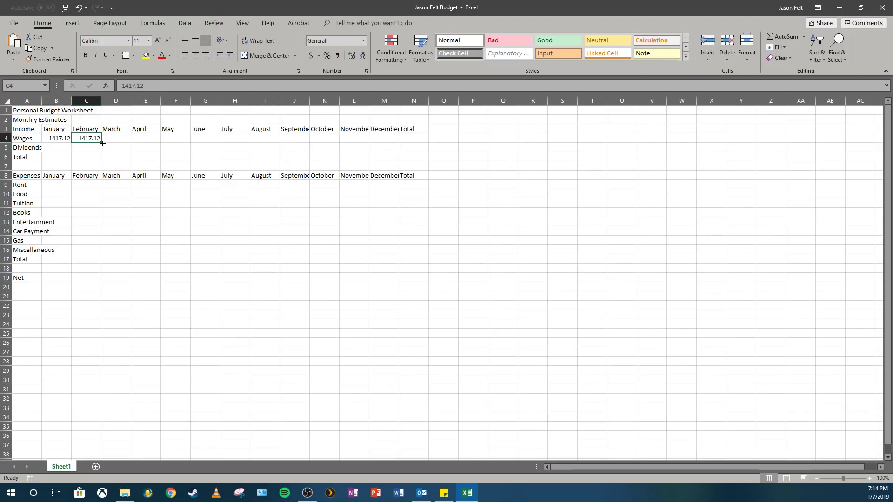
{"action": "left_click_drag", "start_coordinate": [101, 142], "coordinate": [386, 145]}
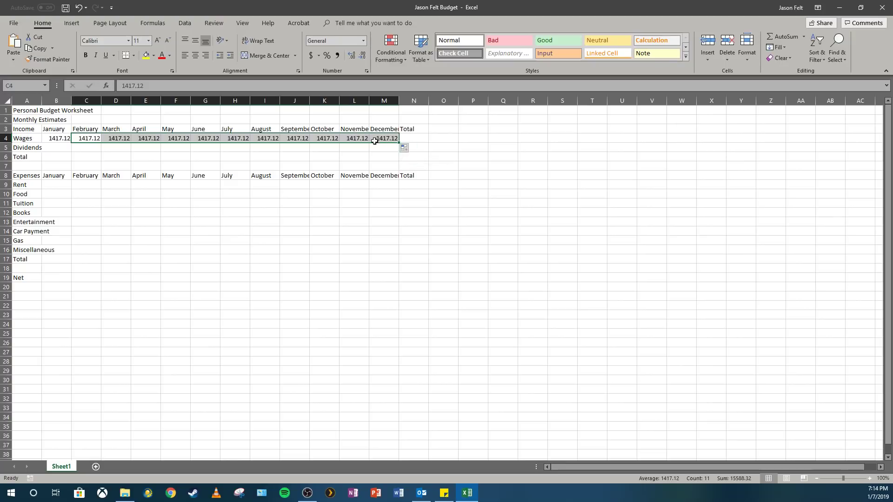
{"action": "left_click", "coordinate": [319, 137]}
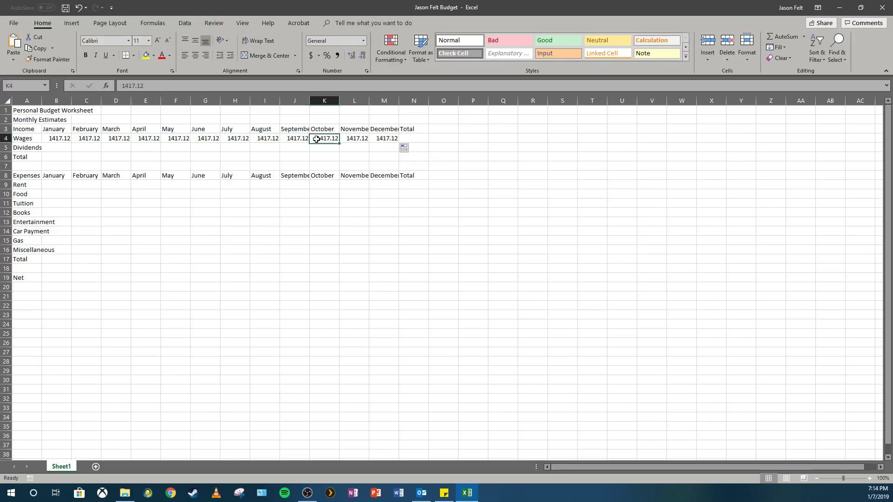
{"action": "left_click", "coordinate": [66, 138]}
{"action": "left_click", "coordinate": [80, 136]}
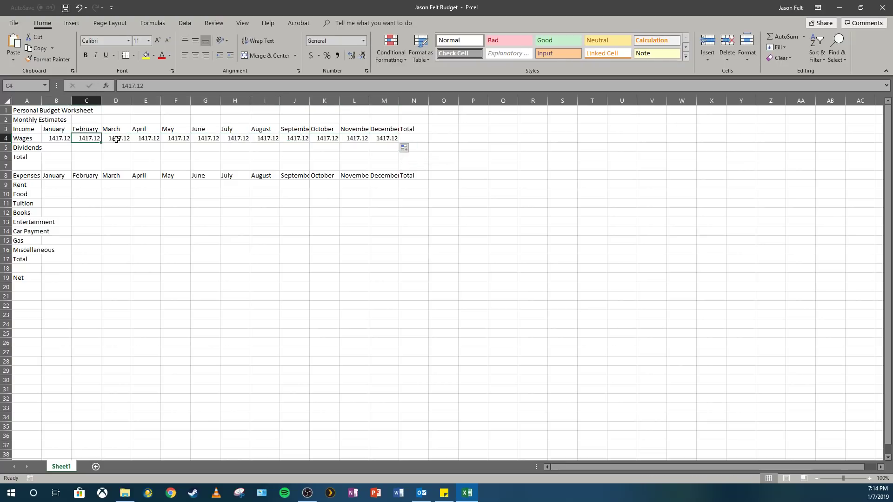
{"action": "left_click", "coordinate": [115, 139]}
{"action": "left_click", "coordinate": [144, 140]}
{"action": "left_click", "coordinate": [169, 140]}
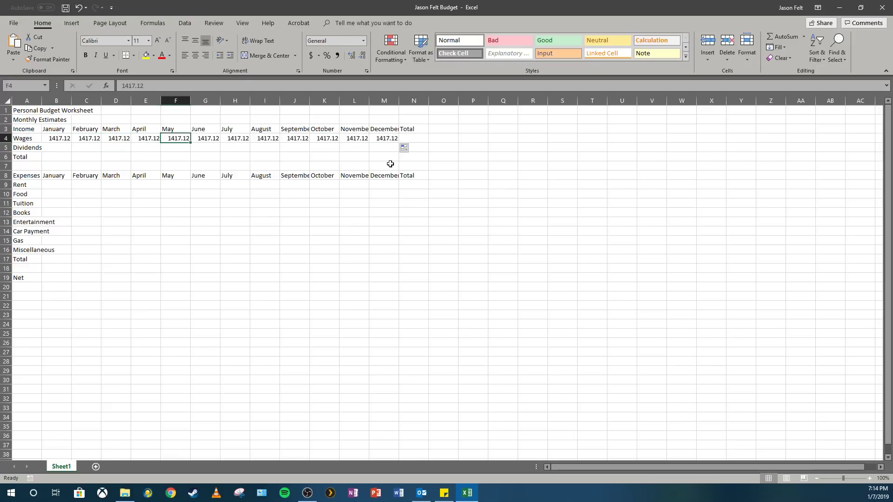
{"action": "left_click", "coordinate": [365, 139]}
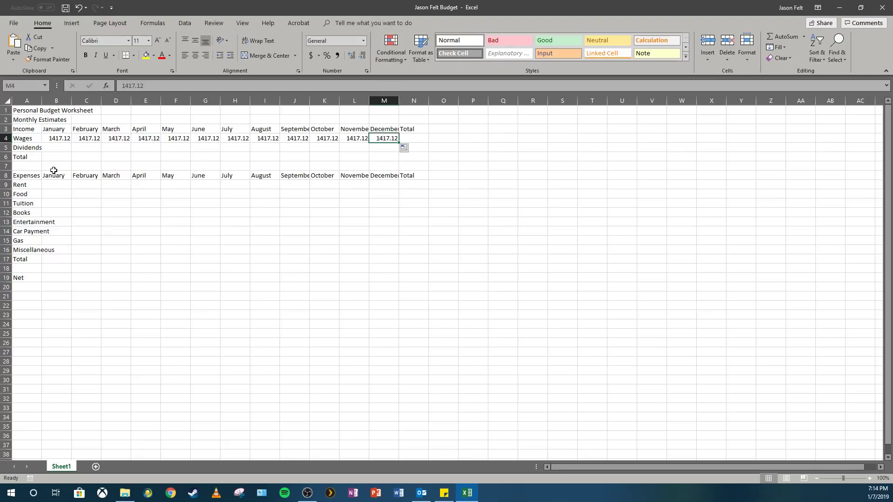
Step: Enter 4029.71 as the January dividends
{"action": "left_click", "coordinate": [67, 145]}
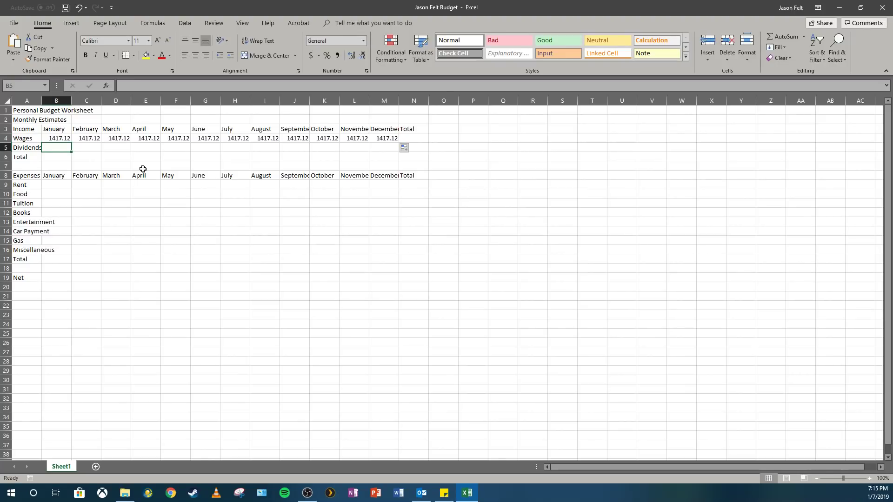
{"action": "type", "text": "4029."}
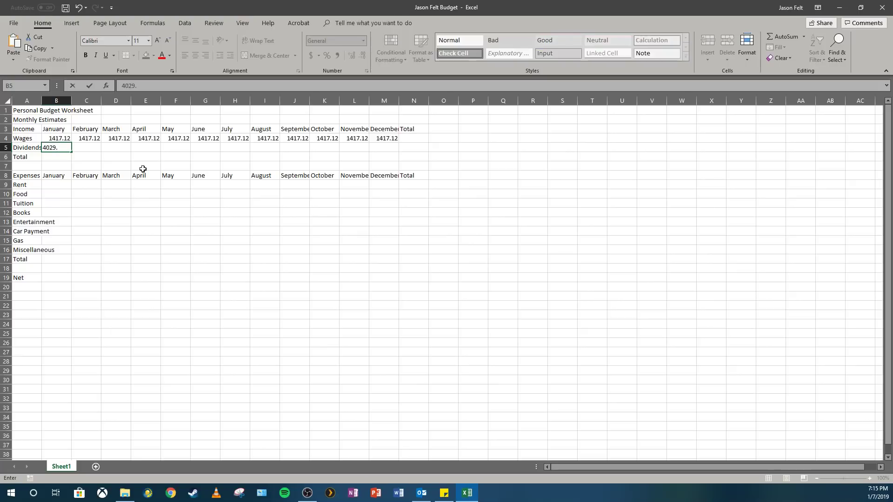
{"action": "type", "text": "71"}
{"action": "key", "text": "Tab"}
Step: Enter 4029.71 as the June dividends
{"action": "key", "text": "Tab"}
{"action": "key", "text": "Tab"}
{"action": "key", "text": "Tab"}
{"action": "key", "text": "Tab"}
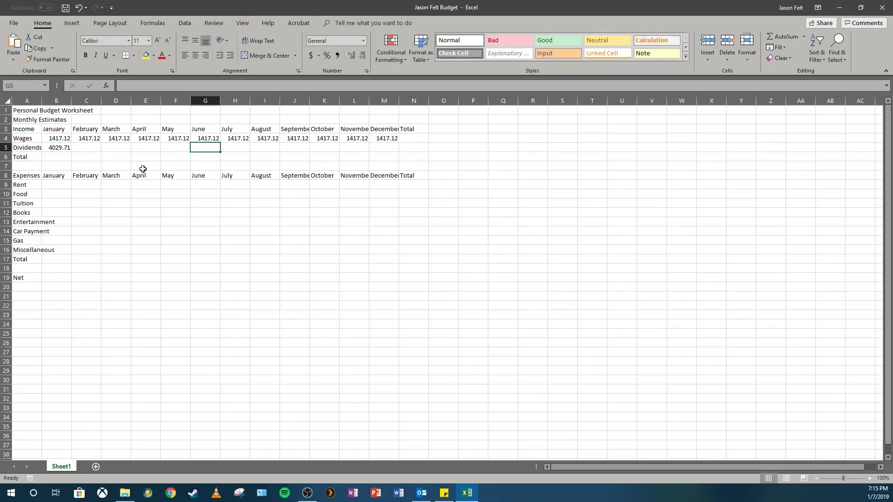
{"action": "type", "text": "40."}
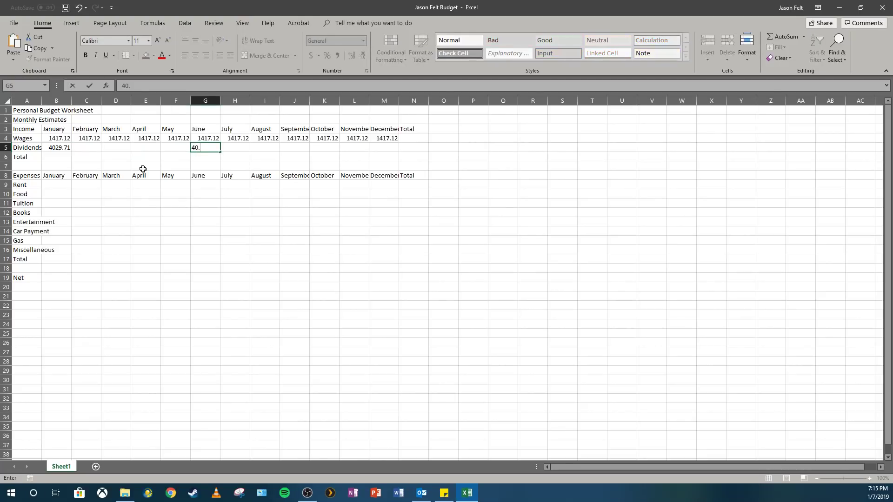
{"action": "key", "text": "BackSpace"}
{"action": "type", "text": "29.71"}
{"action": "key", "text": "Return"}
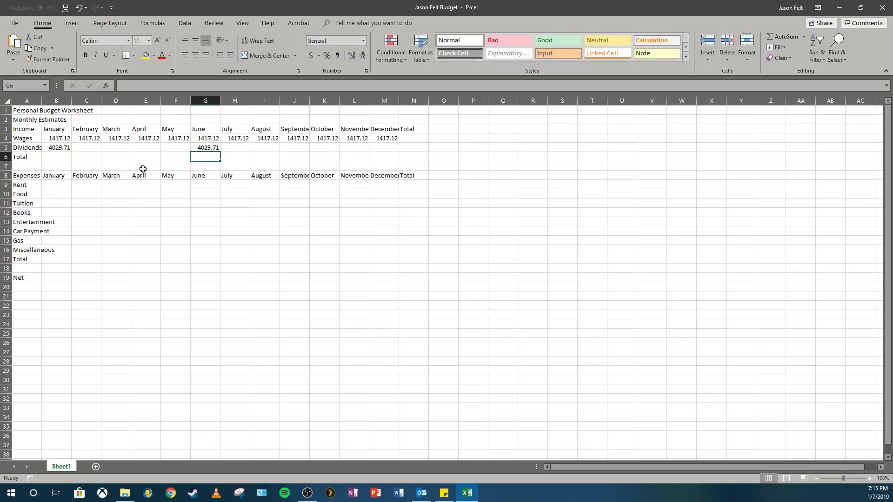
{"action": "left_click", "coordinate": [69, 149]}
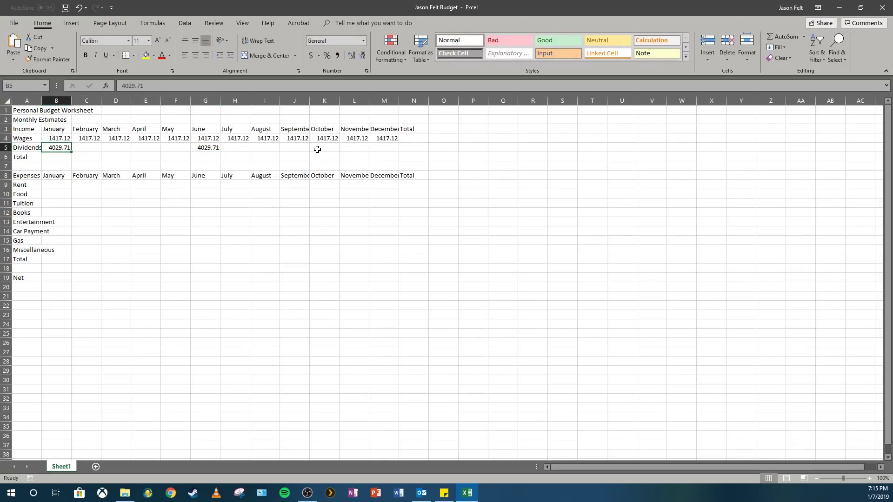
{"action": "left_click", "coordinate": [100, 146]}
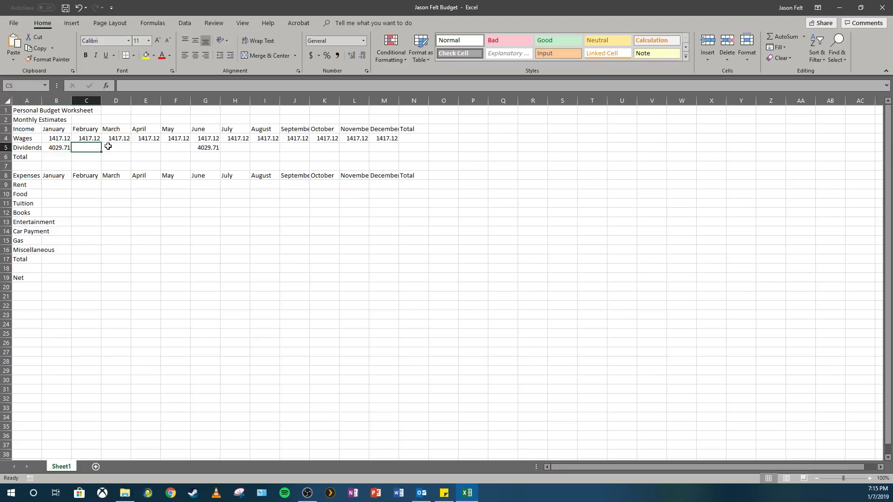
{"action": "left_click", "coordinate": [385, 149]}
{"action": "left_click", "coordinate": [89, 147]}
{"action": "left_click", "coordinate": [123, 148]}
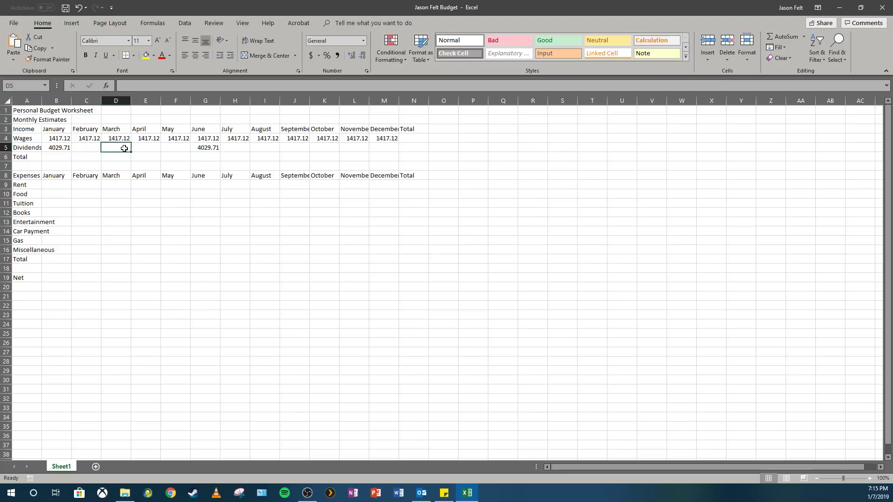
{"action": "left_click", "coordinate": [80, 145]}
{"action": "left_click", "coordinate": [114, 145]}
Step: Enter 0 as the dividends for each month from February through May
{"action": "left_click", "coordinate": [85, 148]}
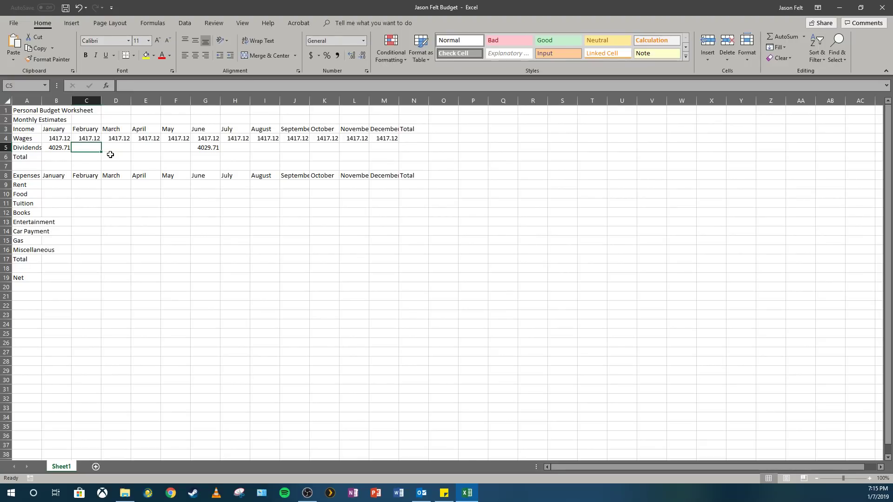
{"action": "type", "text": "0"}
{"action": "key", "text": "Tab"}
{"action": "type", "text": "0"}
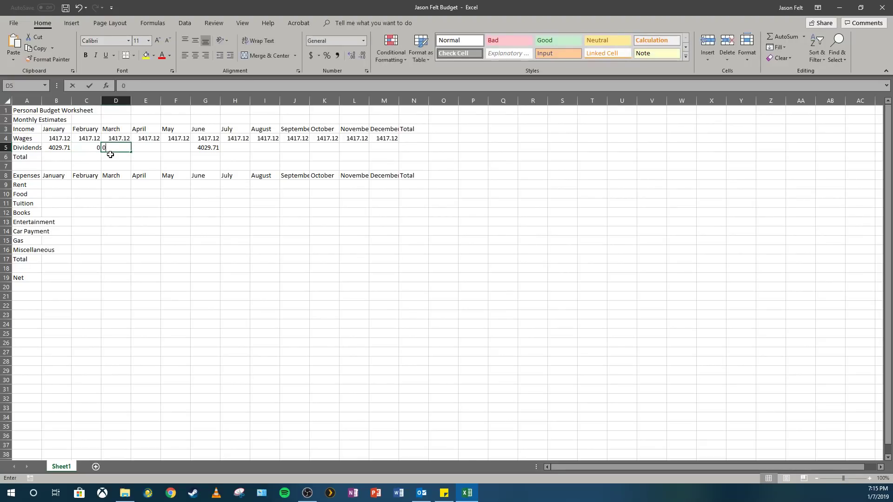
{"action": "key", "text": "Tab"}
{"action": "type", "text": "0"}
{"action": "key", "text": "Tab"}
{"action": "type", "text": "0"}
{"action": "key", "text": "Tab"}
{"action": "key", "text": "Tab"}
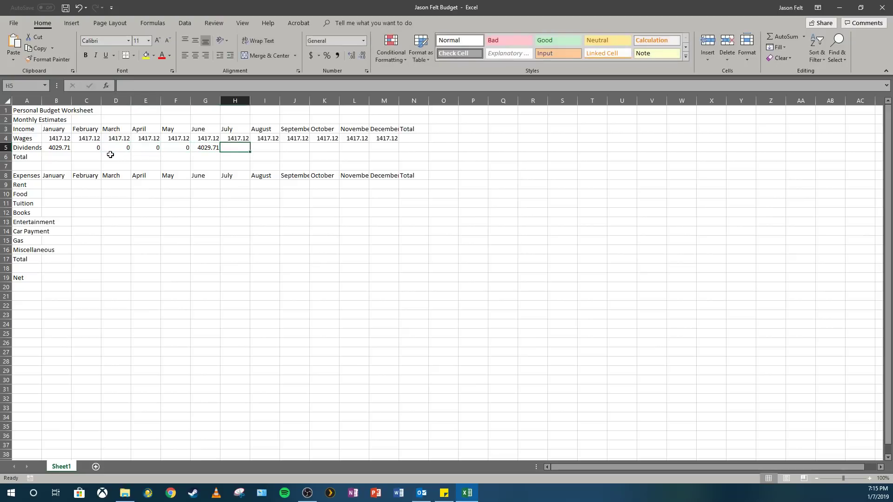
Step: Enter 0 as the dividends for each month from July through December
{"action": "type", "text": "0"}
{"action": "key", "text": "Tab"}
{"action": "type", "text": "0"}
{"action": "key", "text": "Tab"}
{"action": "type", "text": "0"}
{"action": "key", "text": "Tab"}
{"action": "type", "text": "0"}
{"action": "key", "text": "Tab"}
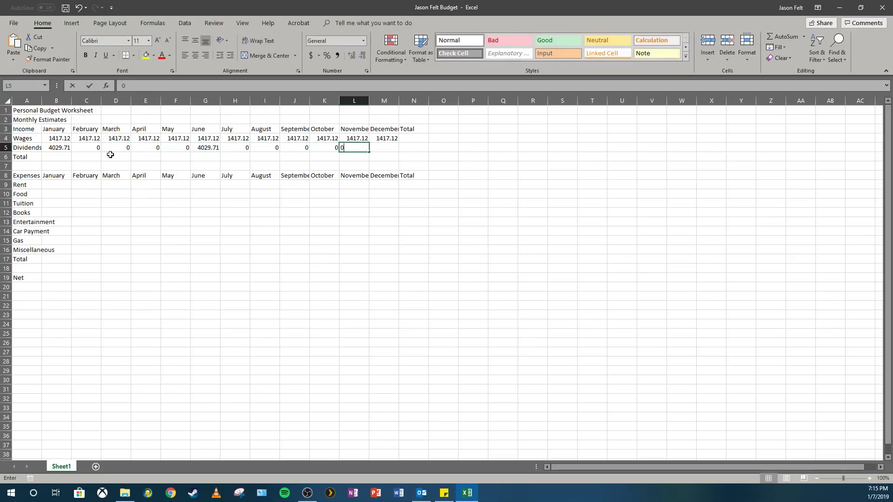
{"action": "type", "text": "0"}
{"action": "key", "text": "Tab"}
{"action": "type", "text": "0"}
{"action": "key", "text": "Return"}
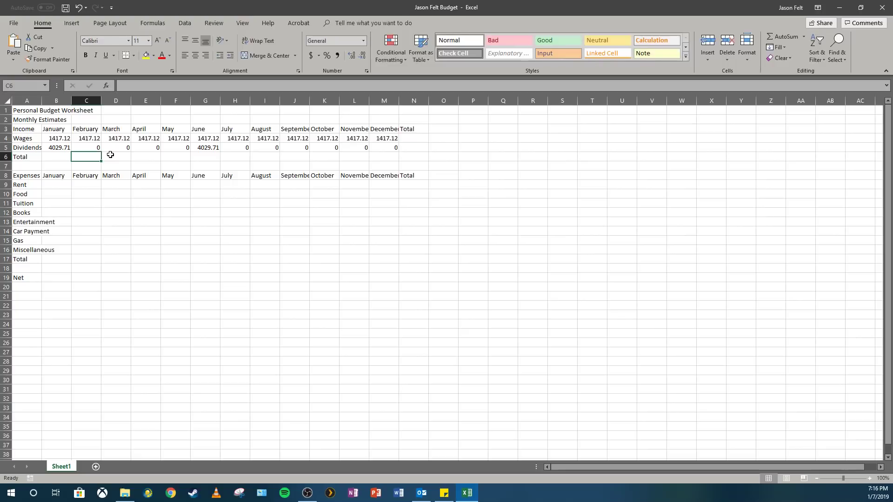
Step: Enter 410 as the January rent and fill it across the Rent row through December
{"action": "left_click", "coordinate": [59, 186]}
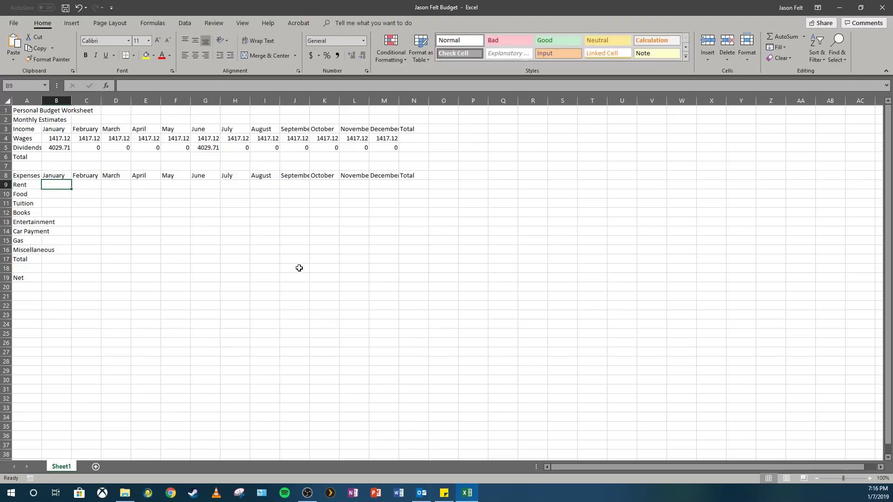
{"action": "type", "text": "410"}
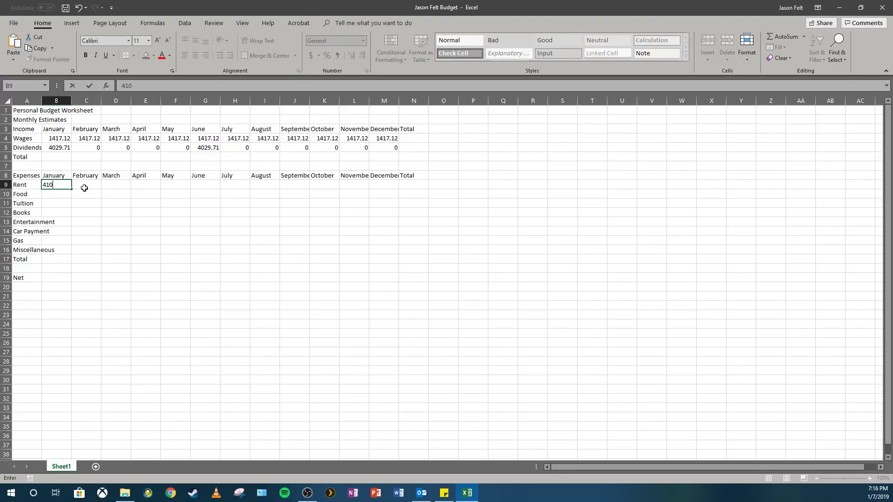
{"action": "key", "text": "ctrl+Return"}
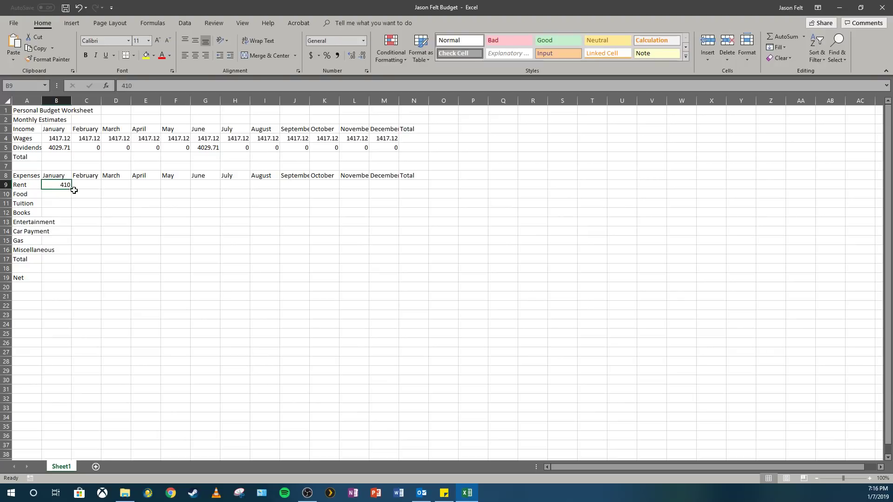
{"action": "left_click_drag", "start_coordinate": [71, 190], "coordinate": [383, 189]}
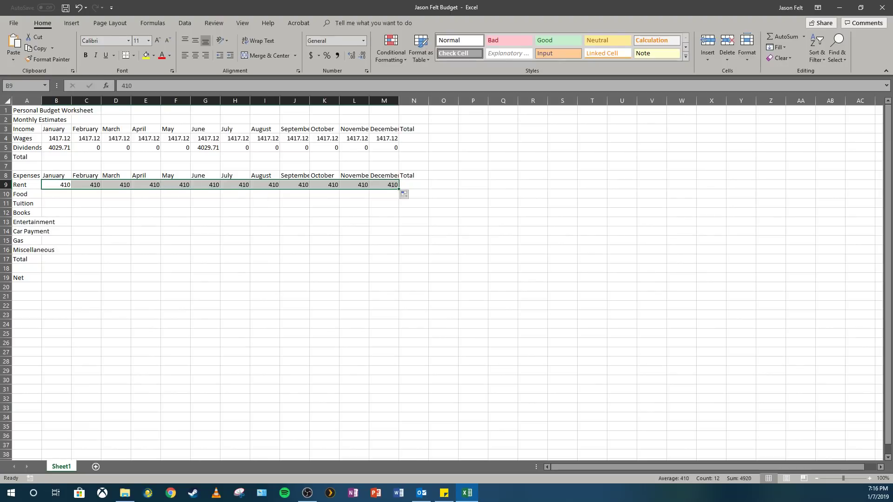
Step: Enter 280 as the food expense for January and February
{"action": "left_click", "coordinate": [65, 194]}
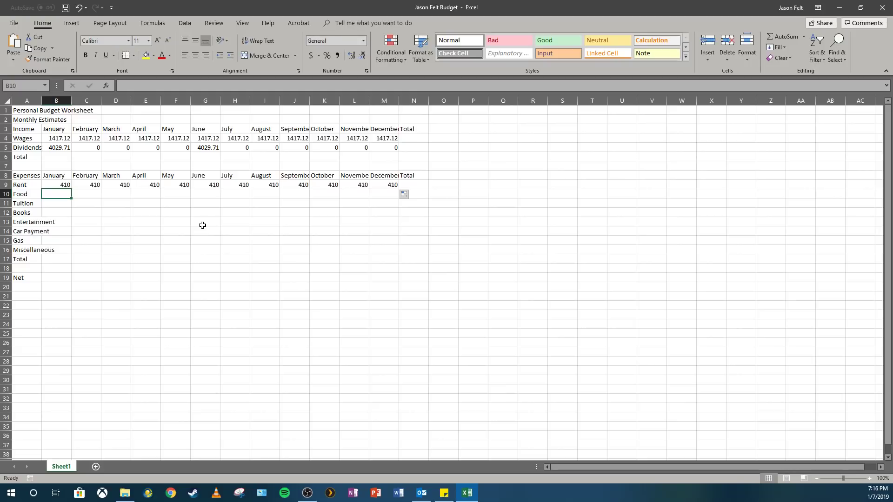
{"action": "type", "text": "280"}
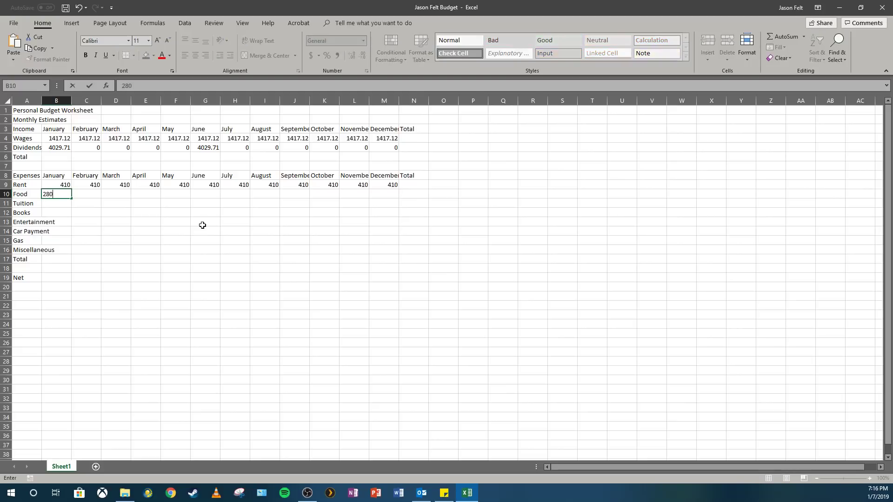
{"action": "key", "text": "Tab"}
{"action": "type", "text": "280"}
{"action": "key", "text": "Return"}
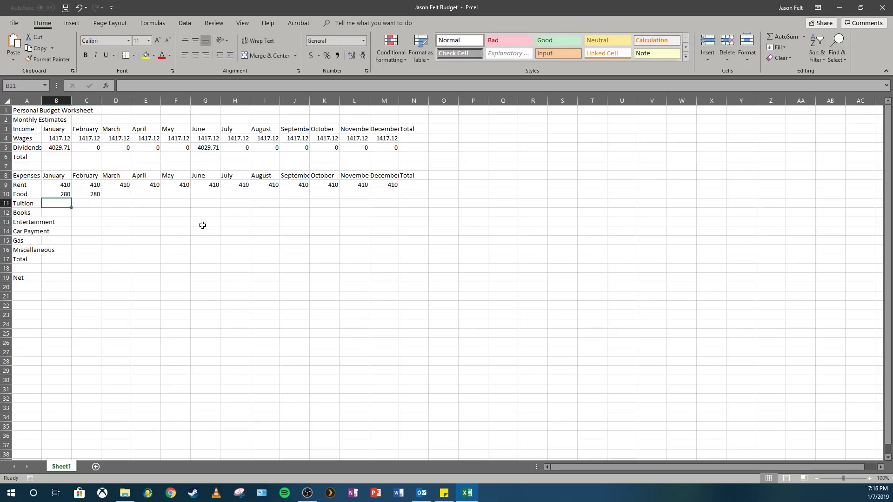
Step: Fill the February food expense of 280 across the Food row through December
{"action": "left_click", "coordinate": [111, 197]}
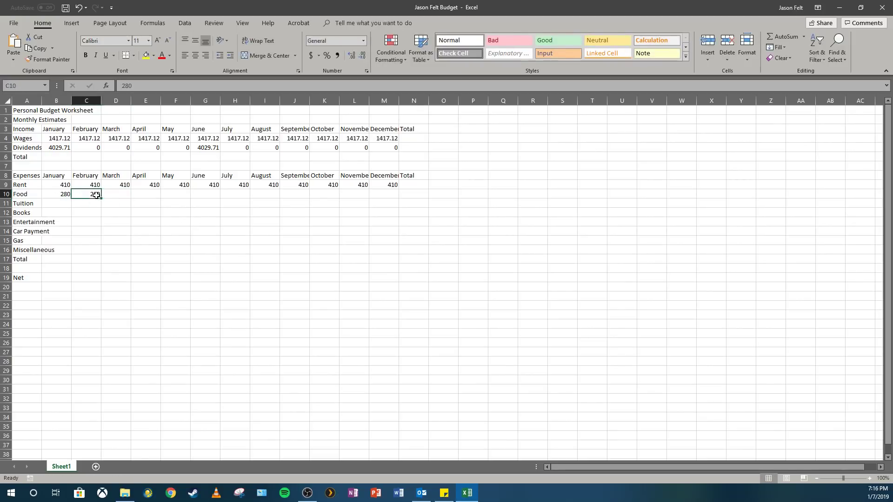
{"action": "left_click", "coordinate": [95, 195]}
{"action": "left_click_drag", "start_coordinate": [102, 198], "coordinate": [396, 195]}
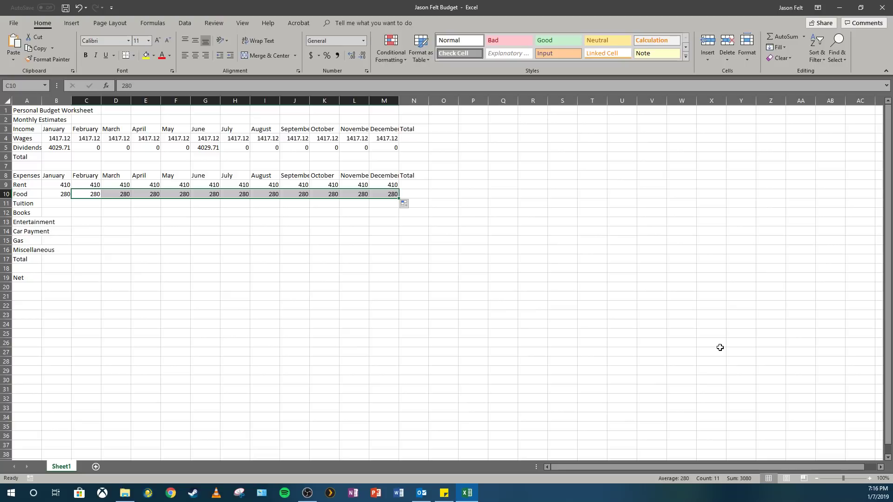
Step: Enter the tuition expenses as 1500 for January, 300 for May and 1500 for August
{"action": "left_click", "coordinate": [70, 203]}
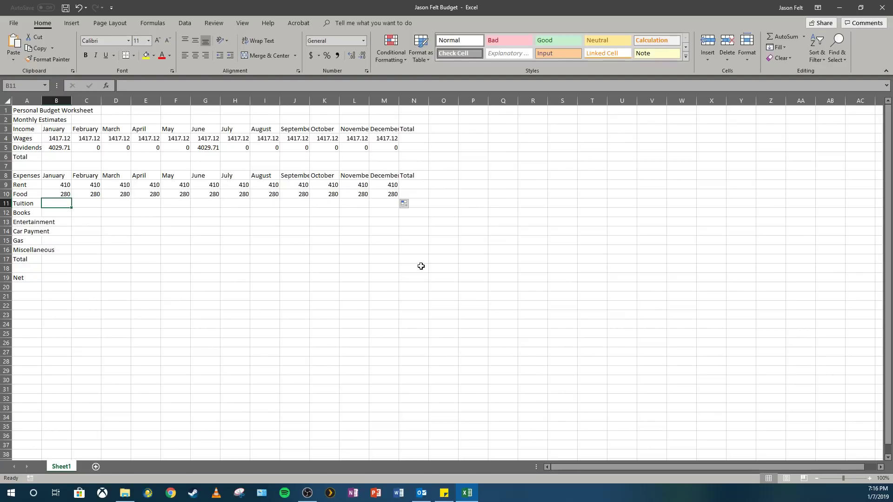
{"action": "type", "text": "1500"}
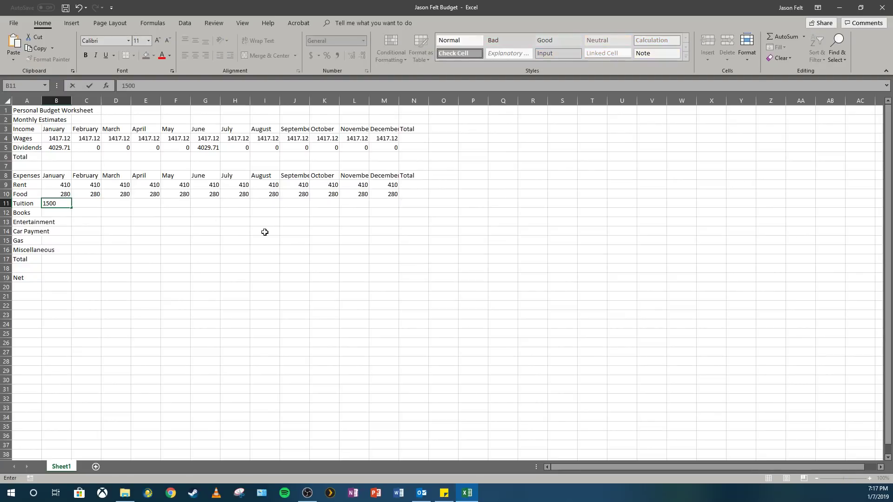
{"action": "left_click", "coordinate": [172, 210]}
{"action": "left_click", "coordinate": [172, 203]}
{"action": "type", "text": "300"}
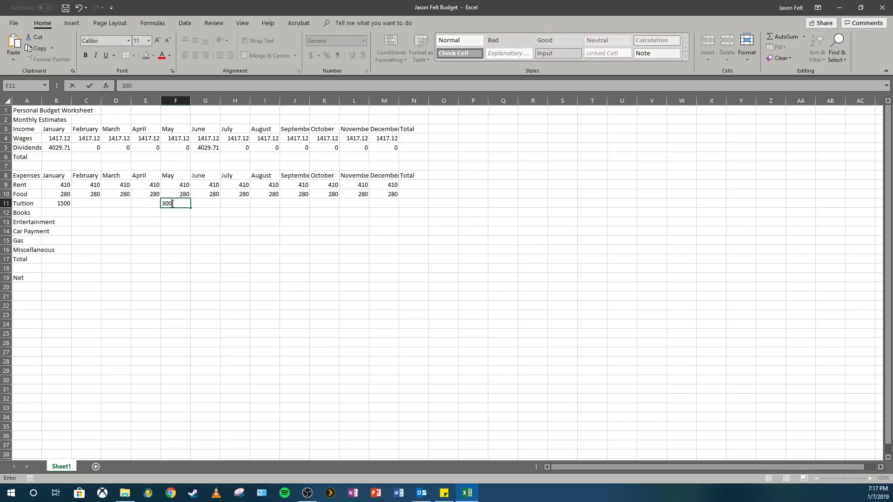
{"action": "left_click", "coordinate": [268, 203]}
{"action": "type", "text": "1500"}
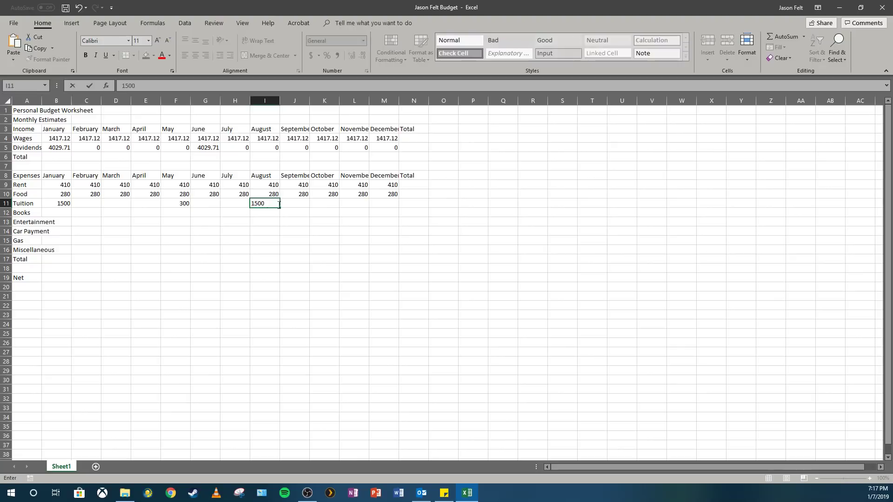
{"action": "left_click", "coordinate": [325, 203]}
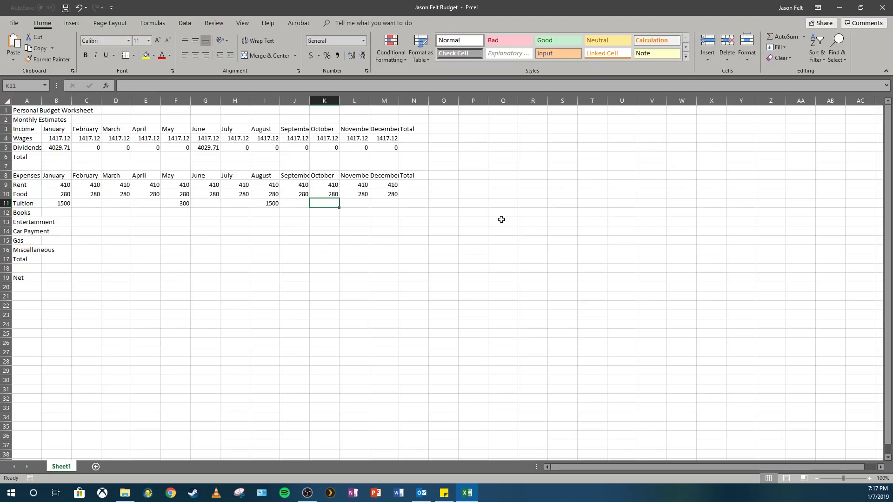
{"action": "left_click", "coordinate": [52, 203]}
{"action": "left_click_drag", "start_coordinate": [52, 204], "coordinate": [149, 207]}
{"action": "left_click", "coordinate": [192, 213]}
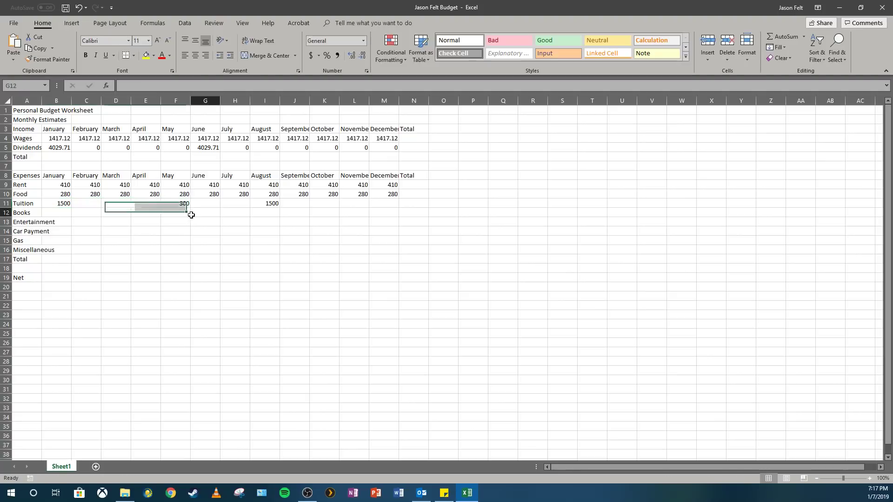
{"action": "left_click", "coordinate": [167, 211]}
{"action": "left_click", "coordinate": [168, 205]}
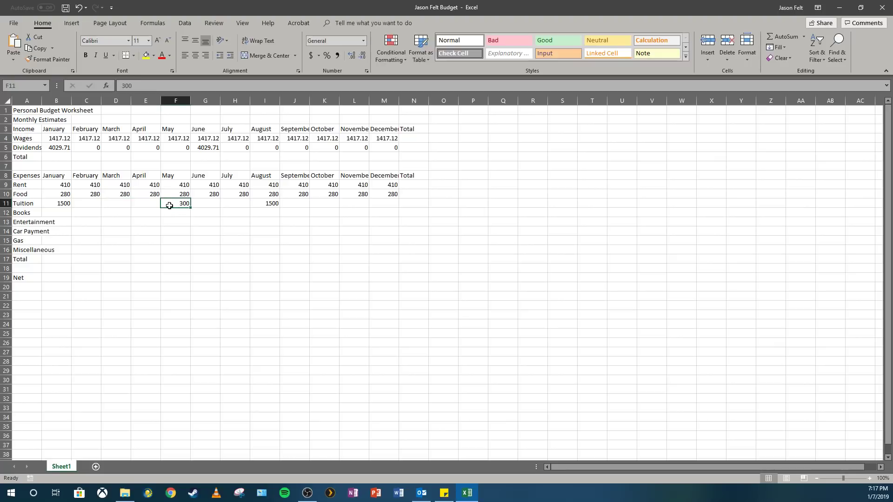
{"action": "left_click_drag", "start_coordinate": [197, 203], "coordinate": [265, 203]}
{"action": "left_click", "coordinate": [230, 203]}
{"action": "left_click", "coordinate": [177, 203]}
{"action": "left_click", "coordinate": [262, 204]}
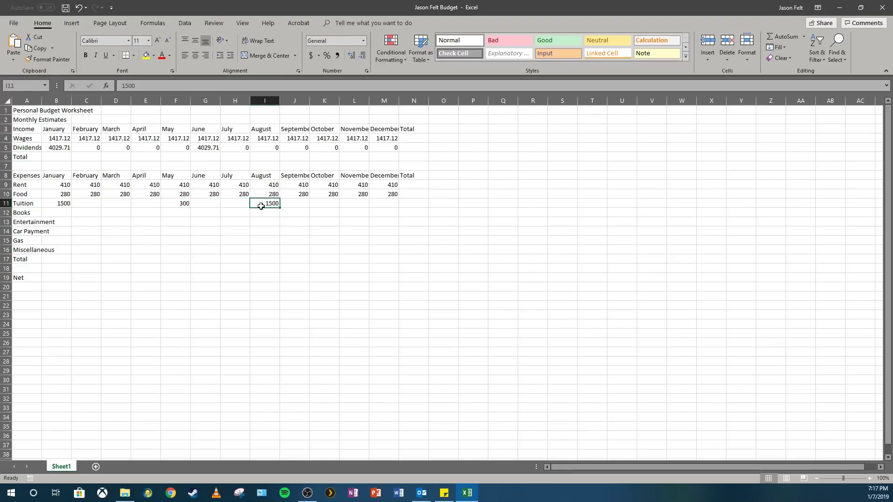
{"action": "left_click_drag", "start_coordinate": [265, 203], "coordinate": [387, 203]}
{"action": "left_click", "coordinate": [387, 203]}
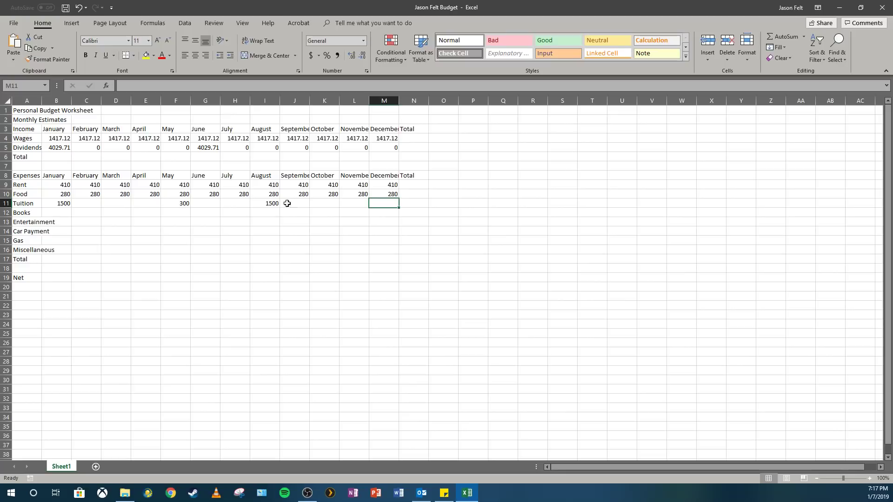
{"action": "left_click_drag", "start_coordinate": [287, 204], "coordinate": [391, 204]}
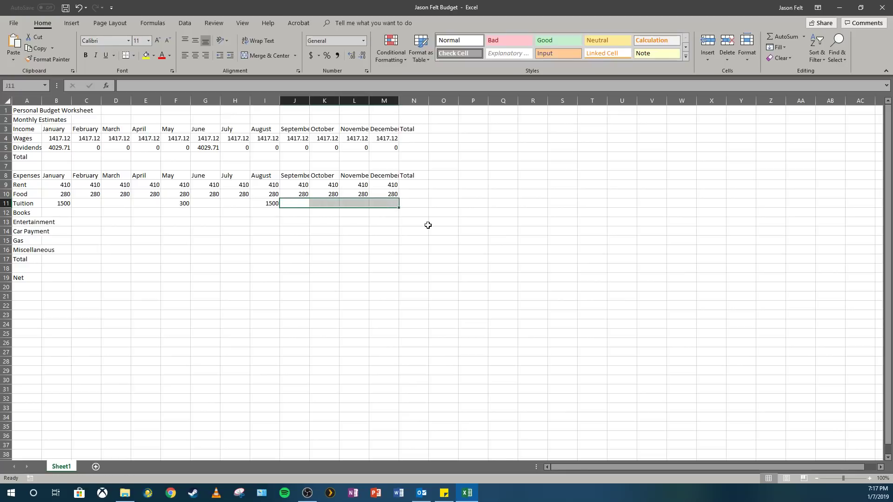
{"action": "left_click", "coordinate": [415, 213]}
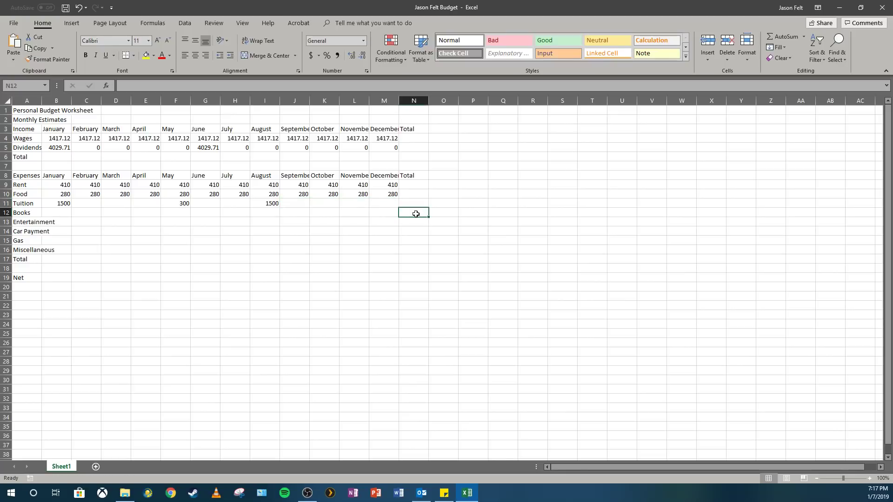
Step: Enter 0 as the February tuition and fill it across through April
{"action": "left_click", "coordinate": [92, 206]}
{"action": "type", "text": "0"}
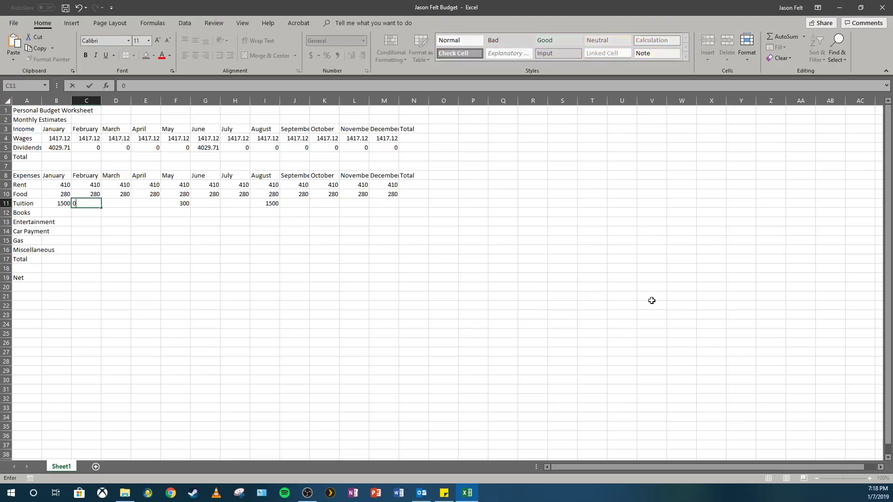
{"action": "left_click", "coordinate": [205, 258]}
{"action": "left_click", "coordinate": [95, 206]}
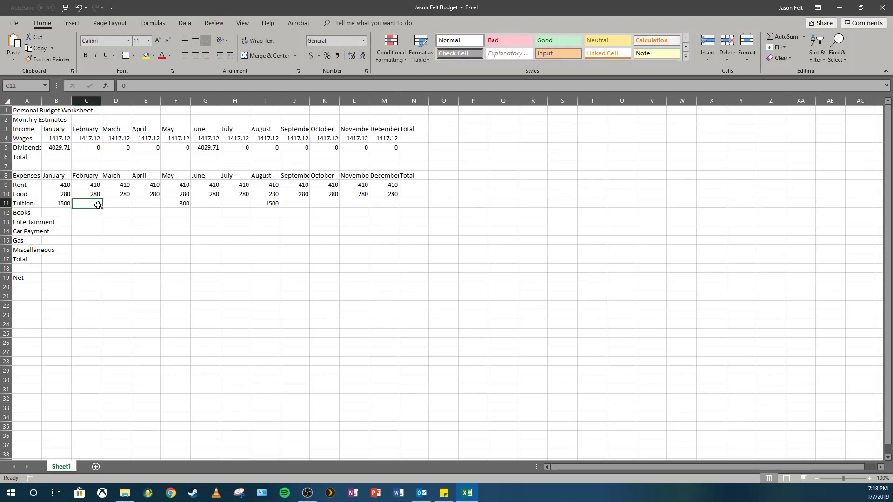
{"action": "left_click_drag", "start_coordinate": [101, 209], "coordinate": [157, 204]}
Step: Enter 0 as the tuition expense for June and July
{"action": "left_click", "coordinate": [206, 201]}
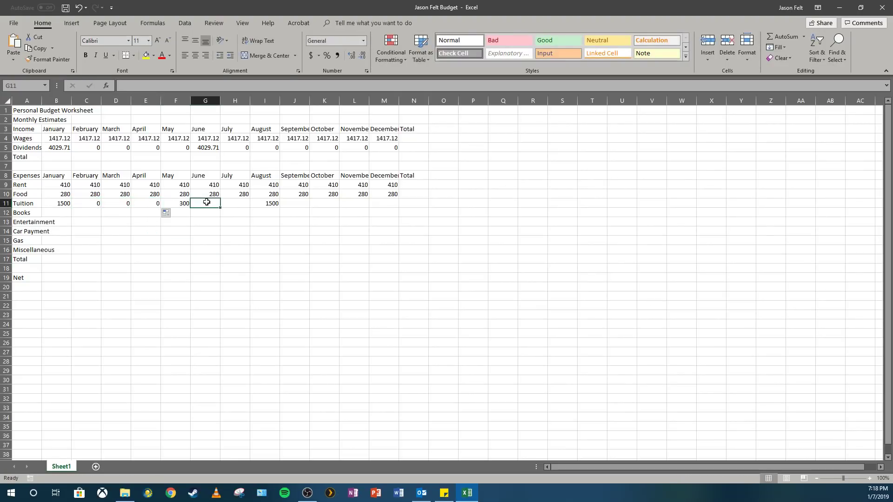
{"action": "type", "text": "0"}
{"action": "left_click", "coordinate": [229, 202]}
{"action": "type", "text": "0"}
Step: Enter 0 as the September tuition and fill it across through December
{"action": "left_click", "coordinate": [306, 205]}
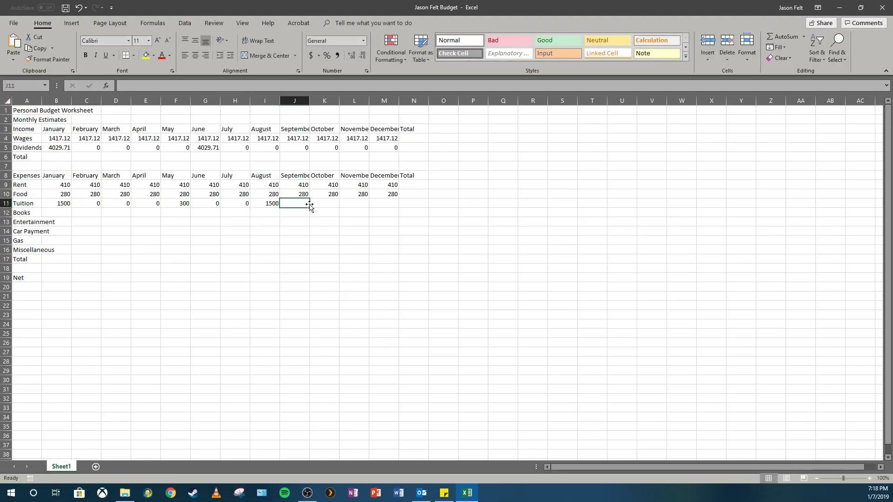
{"action": "type", "text": "0"}
{"action": "left_click", "coordinate": [308, 206]}
{"action": "left_click_drag", "start_coordinate": [309, 207], "coordinate": [395, 208]}
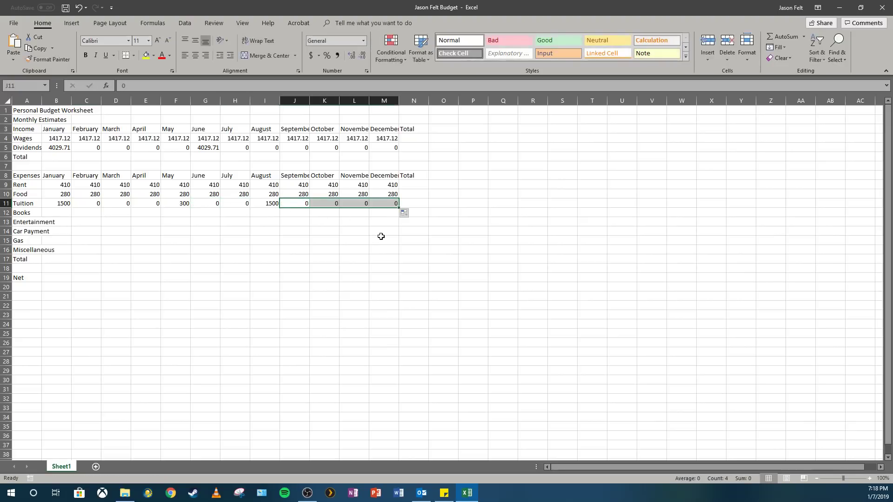
{"action": "left_click", "coordinate": [378, 235]}
Step: Enter the book expenses as 500 for January, 100 for May and 500 for August
{"action": "left_click", "coordinate": [67, 215]}
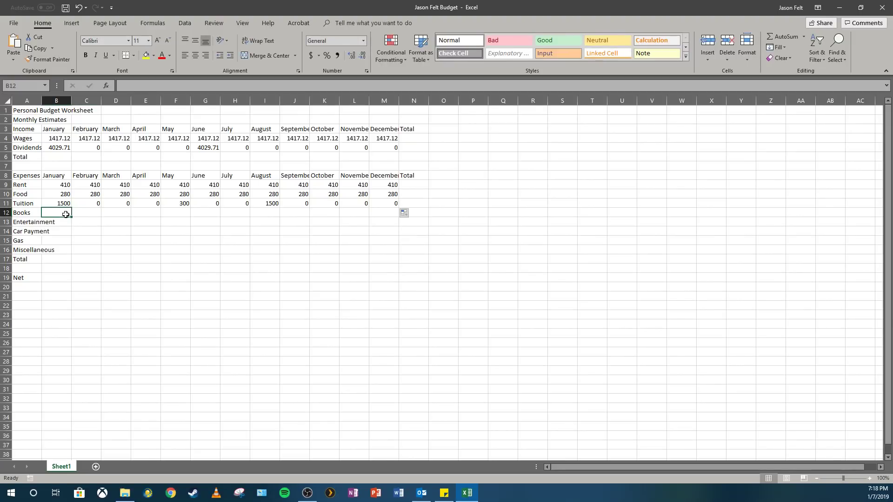
{"action": "type", "text": "500"}
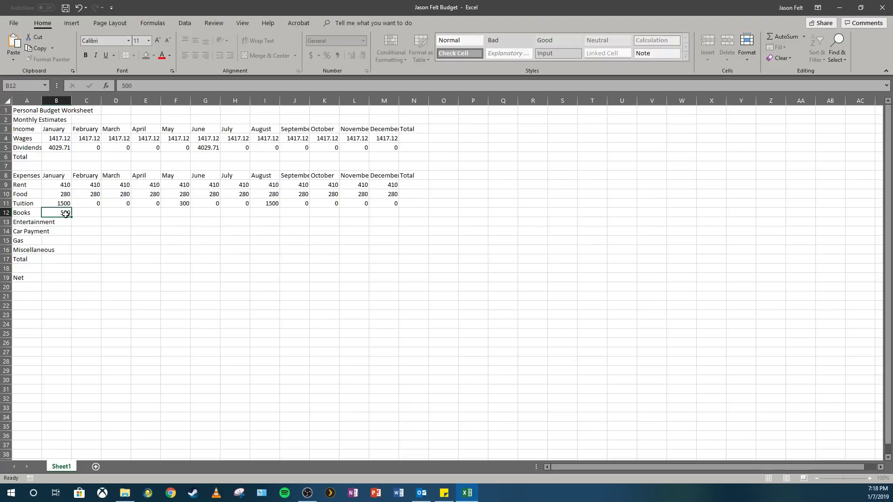
{"action": "key", "text": "Tab"}
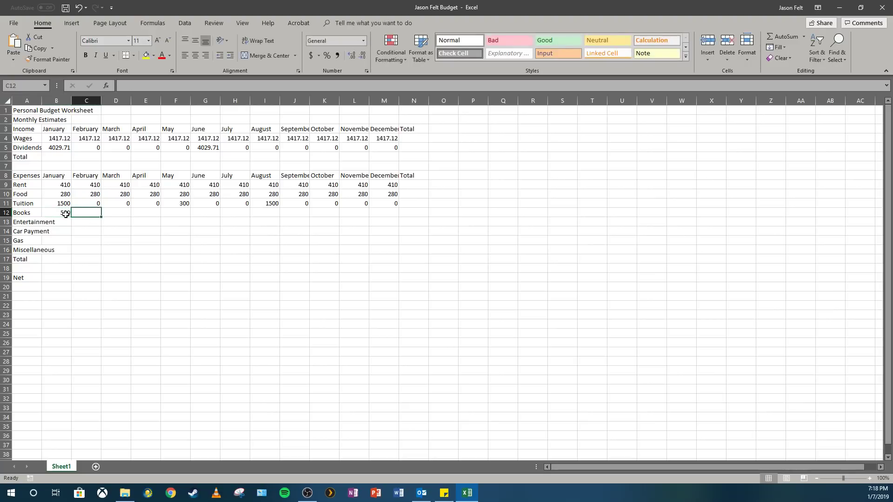
{"action": "key", "text": "Tab"}
{"action": "key", "text": "Tab"}
{"action": "key", "text": "Tab"}
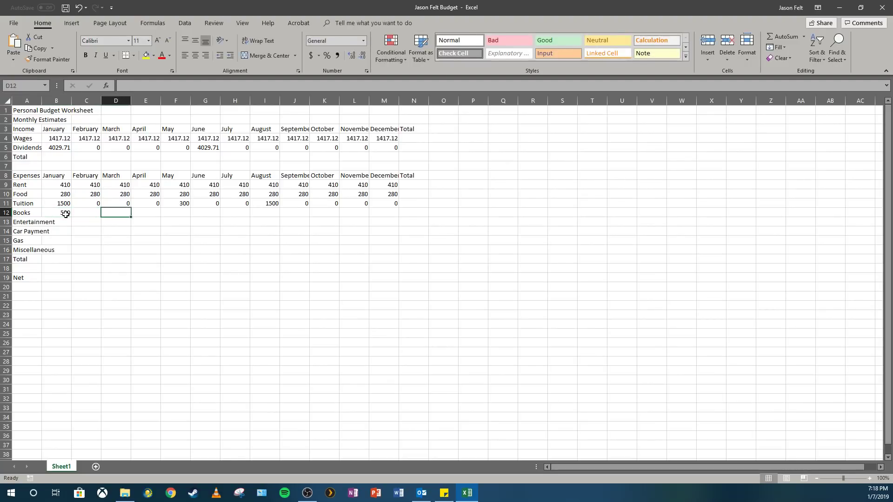
{"action": "type", "text": "100"}
{"action": "key", "text": "Tab"}
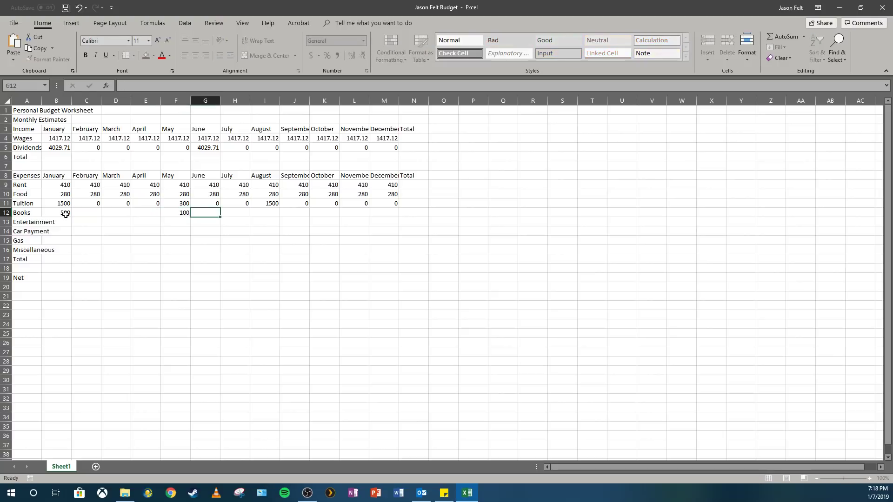
{"action": "key", "text": "Tab"}
{"action": "key", "text": "Tab"}
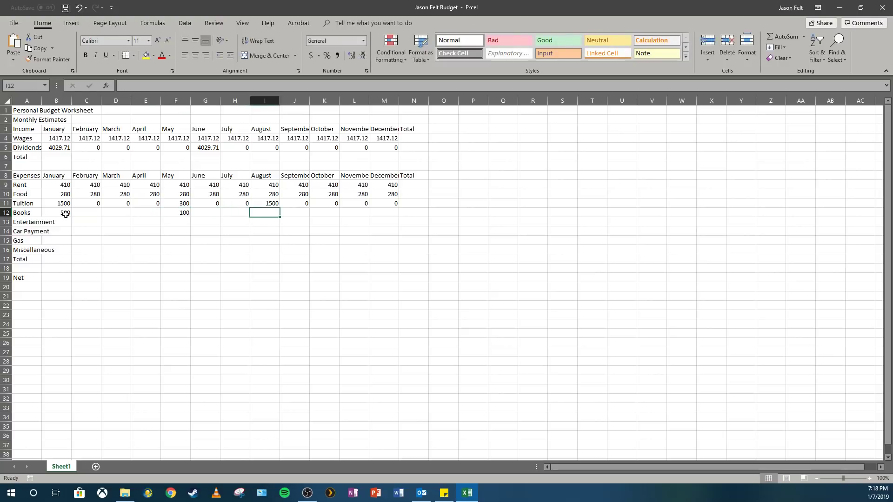
{"action": "type", "text": "500"}
{"action": "key", "text": "Tab"}
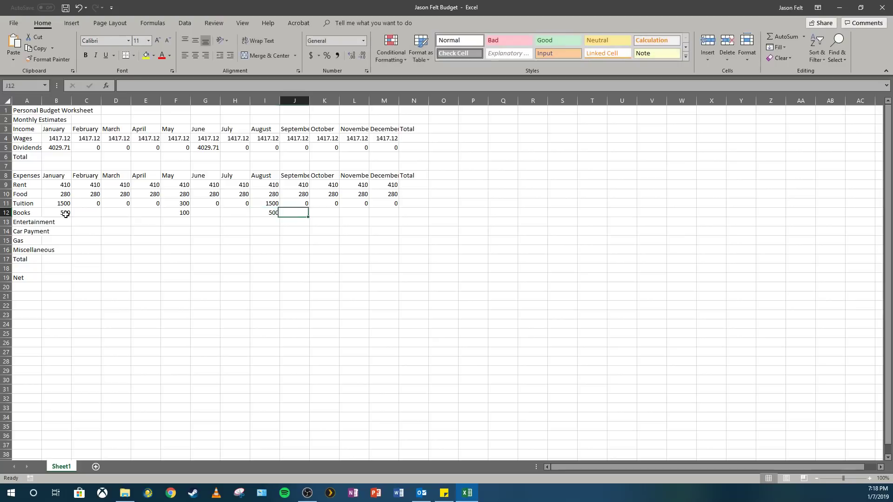
Step: Enter 0 as the books expense for February, March and April
{"action": "left_click", "coordinate": [79, 215]}
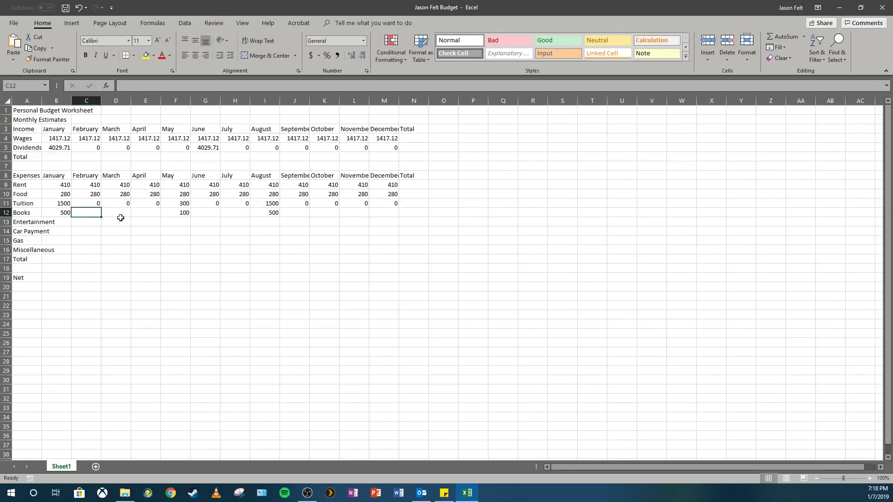
{"action": "type", "text": "0"}
{"action": "key", "text": "Return"}
{"action": "type", "text": "0"}
{"action": "key", "text": "BackSpace"}
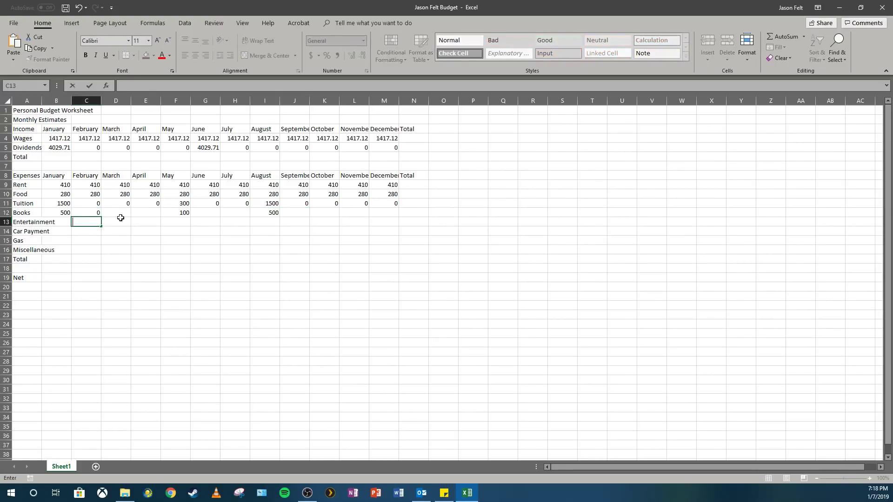
{"action": "key", "text": "Escape"}
{"action": "key", "text": "Up"}
{"action": "key", "text": "Right"}
{"action": "key", "text": "Right"}
{"action": "key", "text": "Left"}
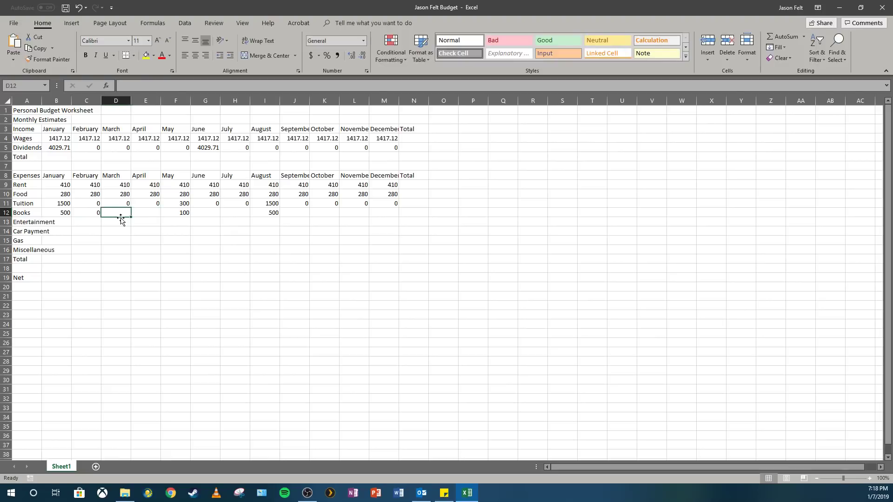
{"action": "type", "text": "0"}
{"action": "key", "text": "Return"}
{"action": "key", "text": "Right"}
{"action": "key", "text": "Up"}
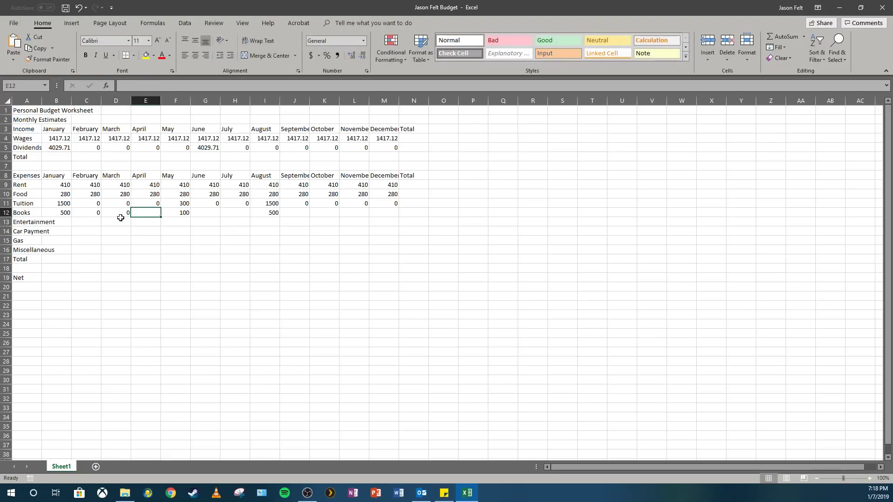
{"action": "type", "text": "0"}
{"action": "key", "text": "Return"}
Step: Enter 0 as the books expense for June and July
{"action": "key", "text": "Right"}
{"action": "key", "text": "Up"}
{"action": "key", "text": "Right"}
{"action": "type", "text": "0"}
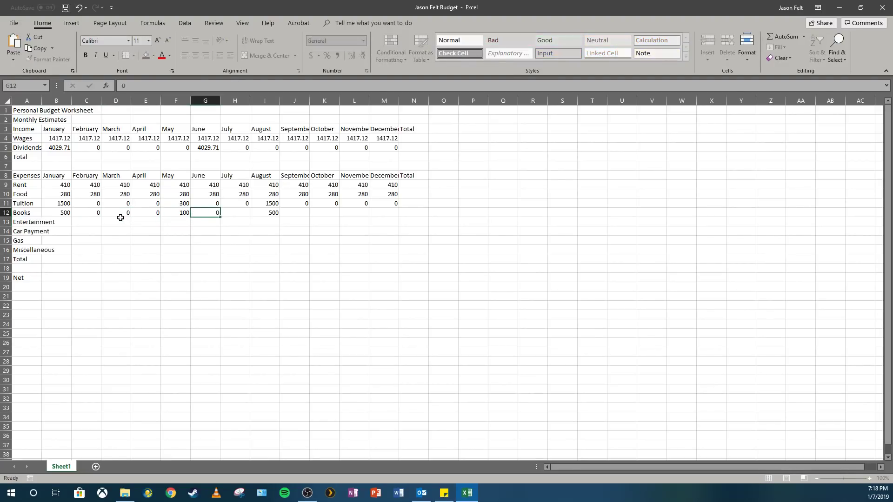
{"action": "key", "text": "Right"}
{"action": "type", "text": "0"}
Step: Enter 0 as the books expense for each month from September through December
{"action": "key", "text": "Right"}
{"action": "key", "text": "Right"}
{"action": "type", "text": "0"}
{"action": "key", "text": "Right"}
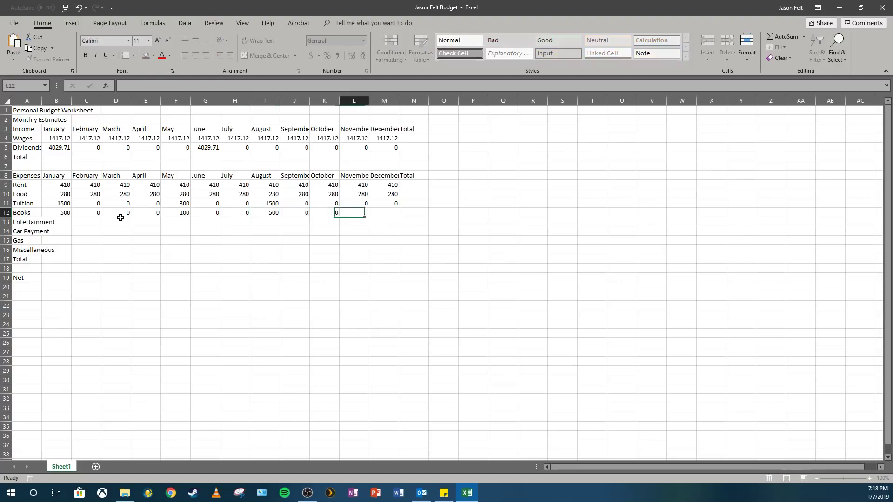
{"action": "type", "text": "0"}
{"action": "key", "text": "Right"}
{"action": "type", "text": "0"}
{"action": "key", "text": "Return"}
Step: Enter 100 as the January entertainment expense and fill it across the Entertainment row through December
{"action": "key", "text": "Left"}
{"action": "key", "text": "Left"}
{"action": "key", "text": "Left"}
{"action": "key", "text": "Left"}
{"action": "key", "text": "Left"}
{"action": "key", "text": "Left"}
{"action": "key", "text": "Left"}
{"action": "key", "text": "Left"}
{"action": "key", "text": "Left"}
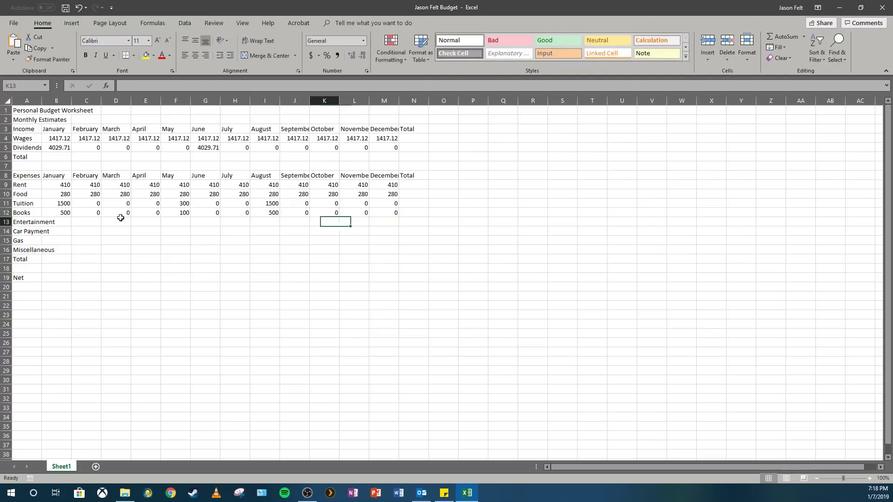
{"action": "key", "text": "Left"}
{"action": "key", "text": "Left"}
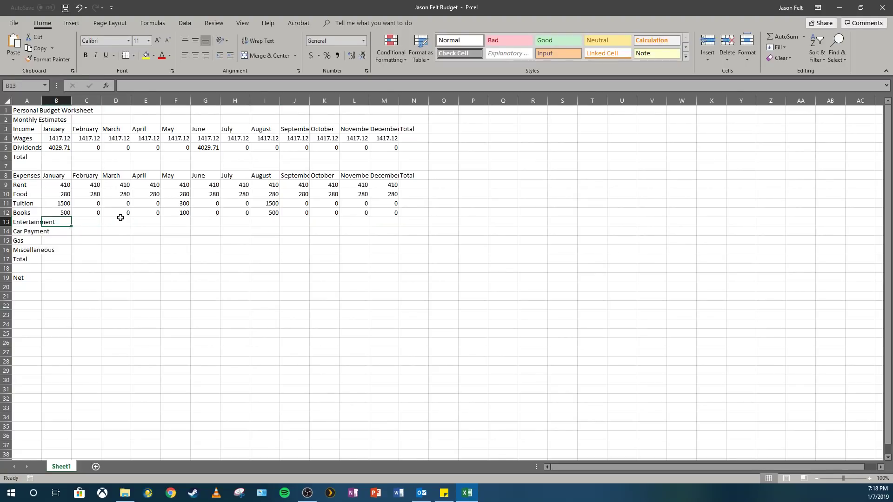
{"action": "type", "text": "100"}
{"action": "key", "text": "Right"}
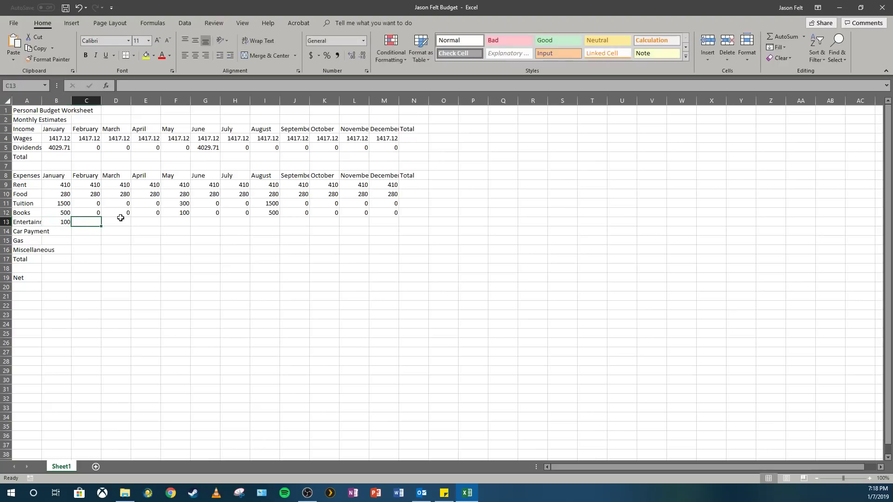
{"action": "left_click", "coordinate": [58, 223]}
{"action": "left_click_drag", "start_coordinate": [71, 227], "coordinate": [392, 224]}
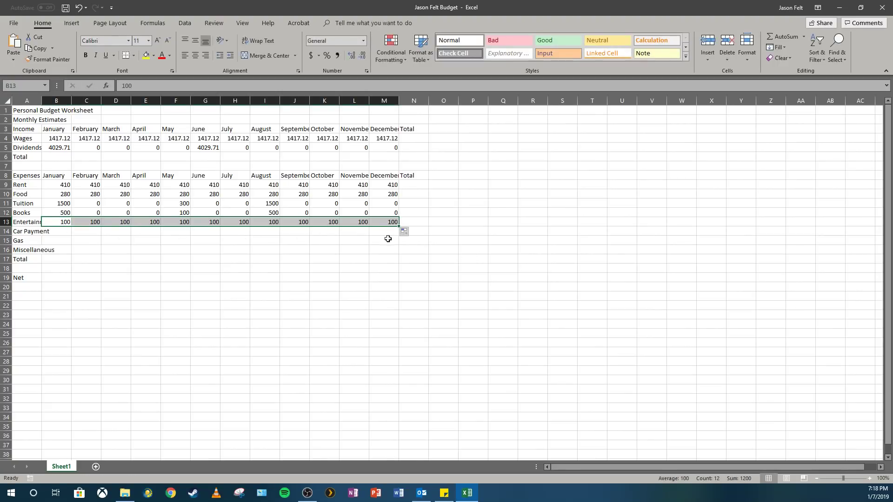
Step: Enter 215.47 as the January car payment and fill it across the Car Payment row through December
{"action": "left_click", "coordinate": [379, 224]}
{"action": "left_click", "coordinate": [76, 224]}
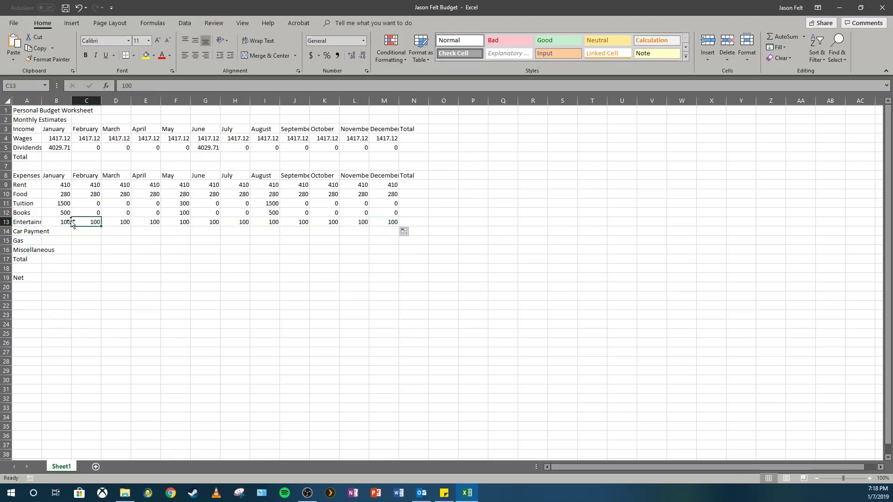
{"action": "left_click", "coordinate": [60, 220]}
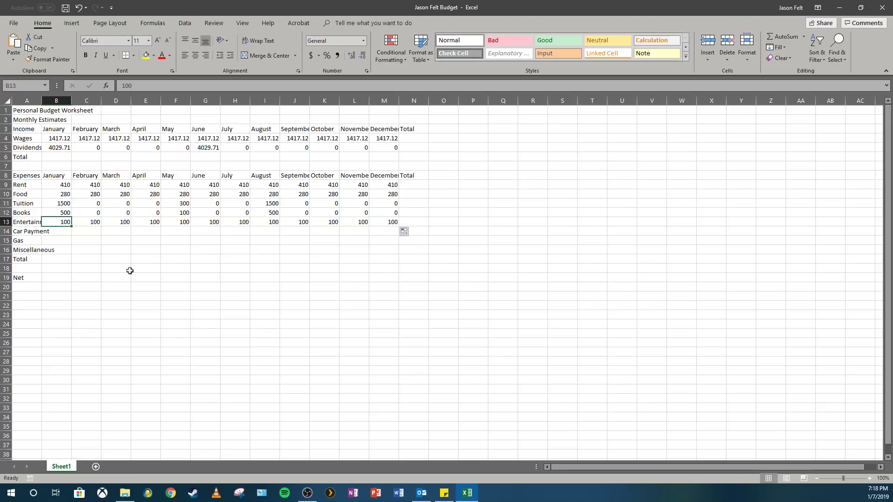
{"action": "key", "text": "Down"}
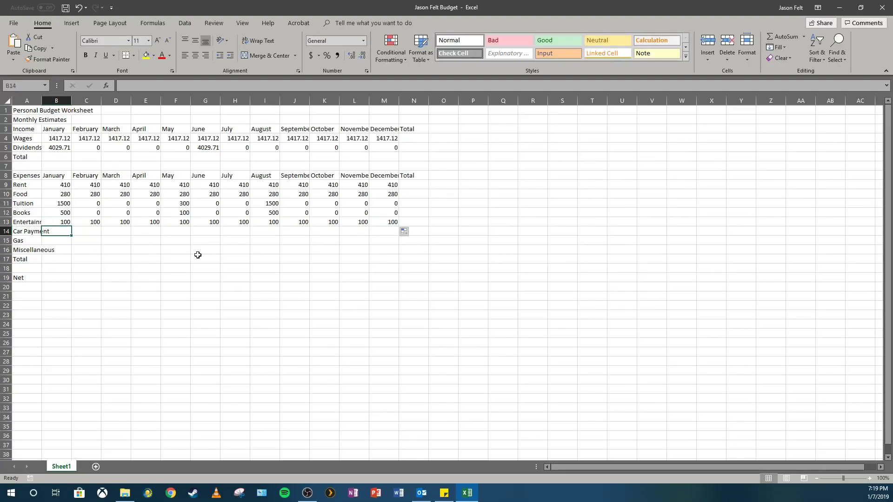
{"action": "type", "text": "215"}
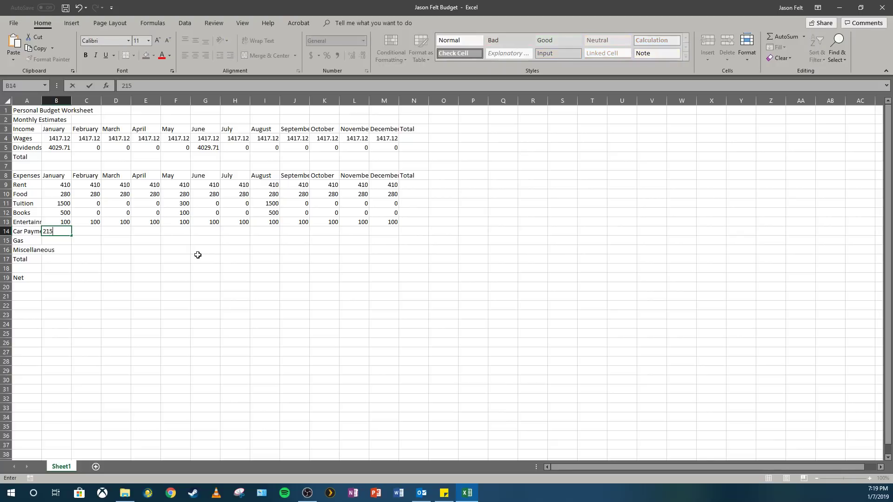
{"action": "type", "text": ".47"}
{"action": "key", "text": "Tab"}
{"action": "left_click", "coordinate": [55, 231]}
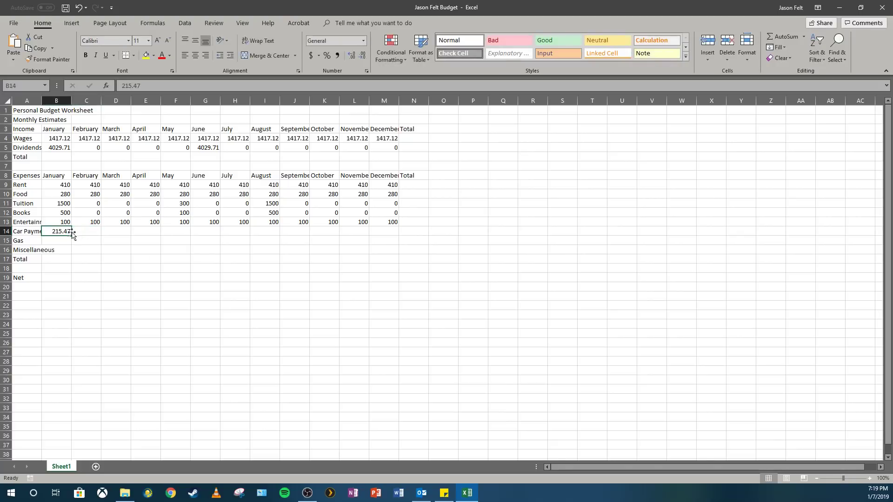
{"action": "left_click_drag", "start_coordinate": [78, 236], "coordinate": [398, 236]}
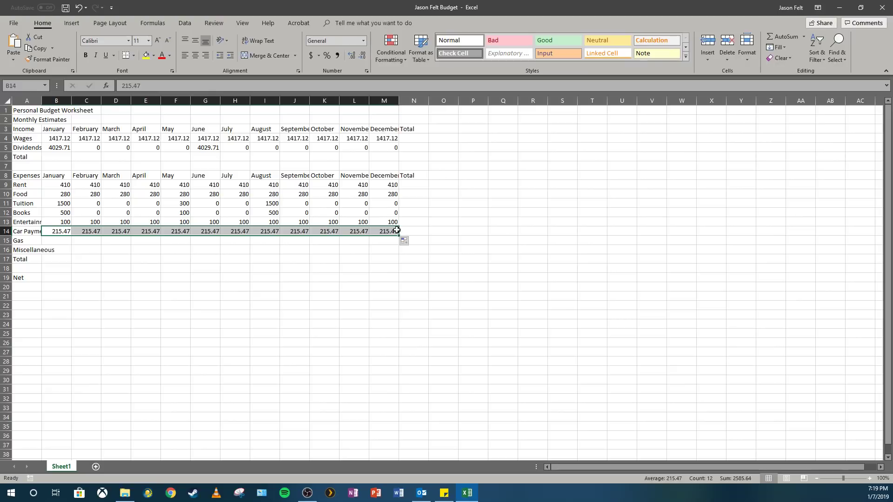
Step: Enter 100 as the January gas expense and fill it across the Gas row through December
{"action": "left_click", "coordinate": [59, 242]}
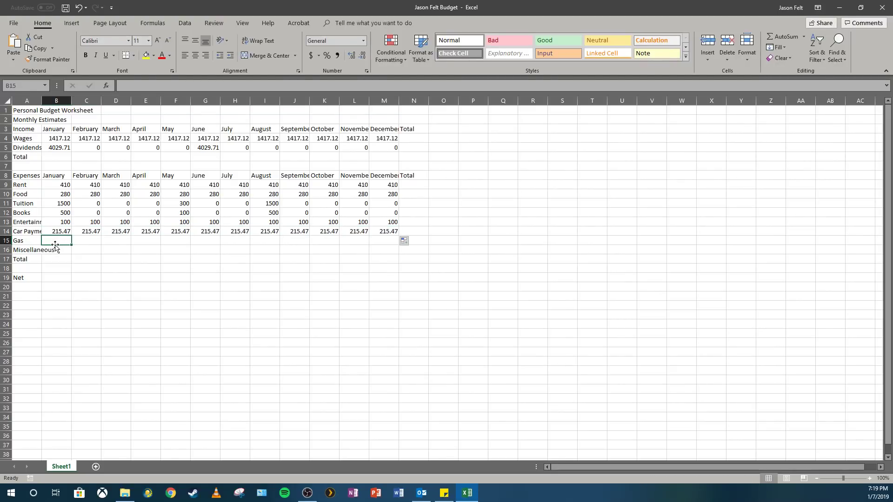
{"action": "type", "text": "100"}
{"action": "key", "text": "Return"}
{"action": "left_click", "coordinate": [39, 244]}
{"action": "left_click", "coordinate": [57, 243]}
{"action": "left_click_drag", "start_coordinate": [70, 245], "coordinate": [389, 259]}
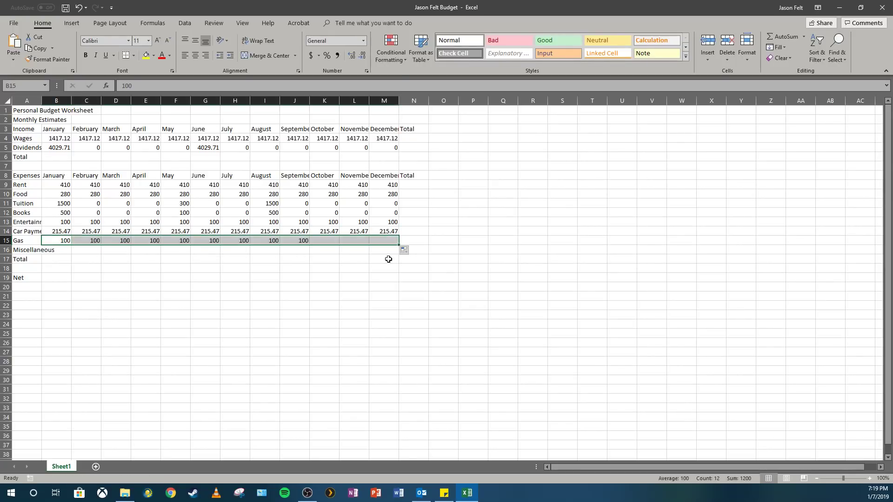
Step: Enter 100 as the January miscellaneous expense and fill it across the Miscellaneous row through December
{"action": "left_click", "coordinate": [53, 250]}
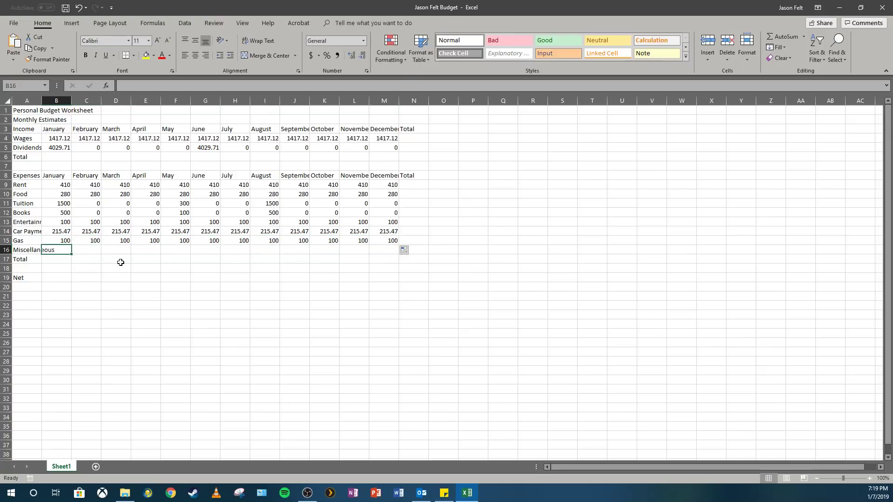
{"action": "type", "text": "100"}
{"action": "key", "text": "Return"}
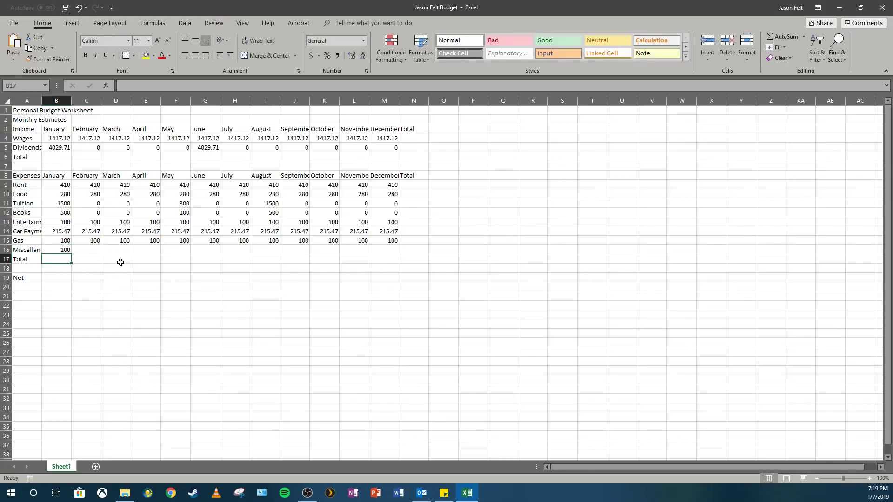
{"action": "left_click", "coordinate": [71, 251]}
{"action": "left_click_drag", "start_coordinate": [72, 254], "coordinate": [393, 251]}
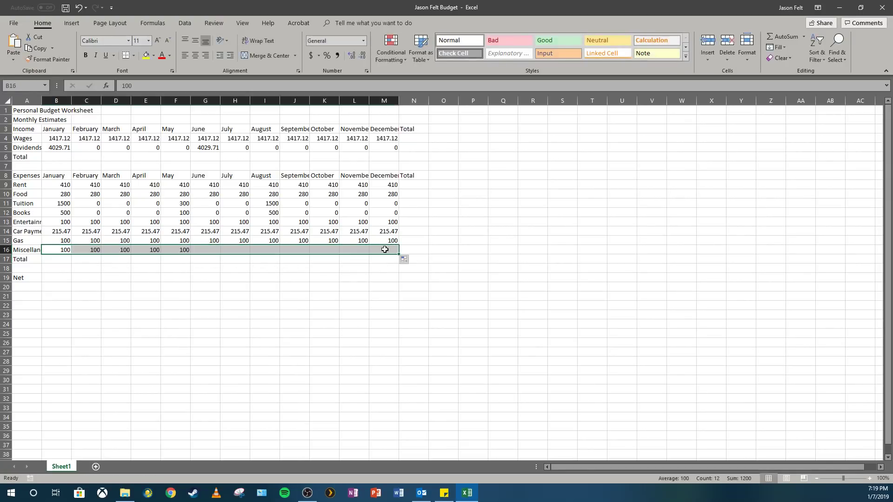
{"action": "left_click", "coordinate": [56, 249]}
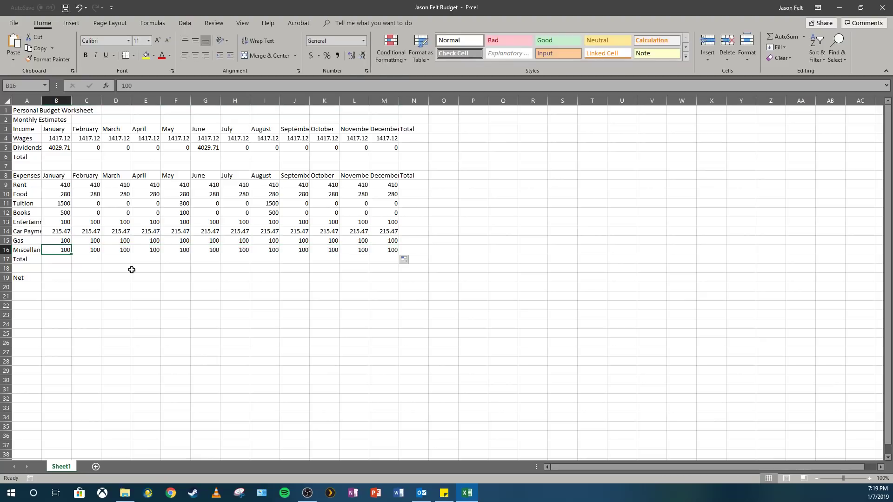
{"action": "left_click", "coordinate": [39, 250]}
{"action": "left_click", "coordinate": [90, 250]}
{"action": "left_click", "coordinate": [63, 252]}
{"action": "left_click", "coordinate": [74, 253]}
{"action": "left_click", "coordinate": [66, 252]}
{"action": "left_click", "coordinate": [177, 203]}
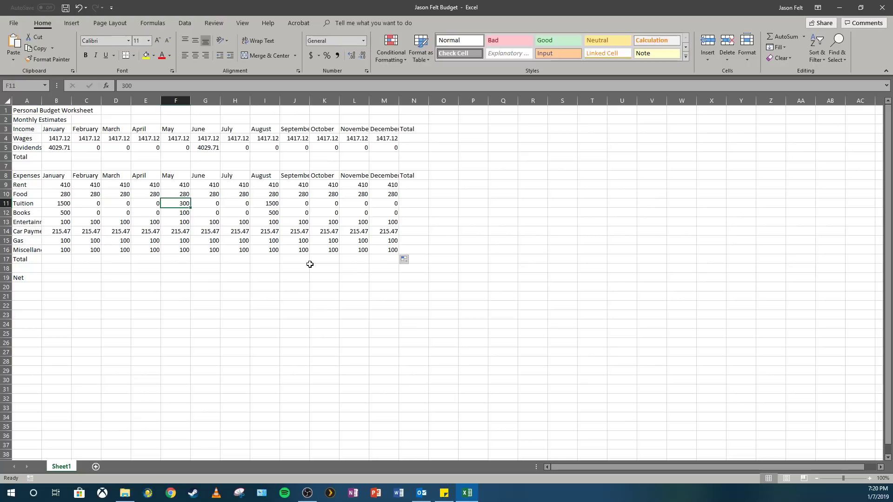
{"action": "left_click", "coordinate": [53, 157]}
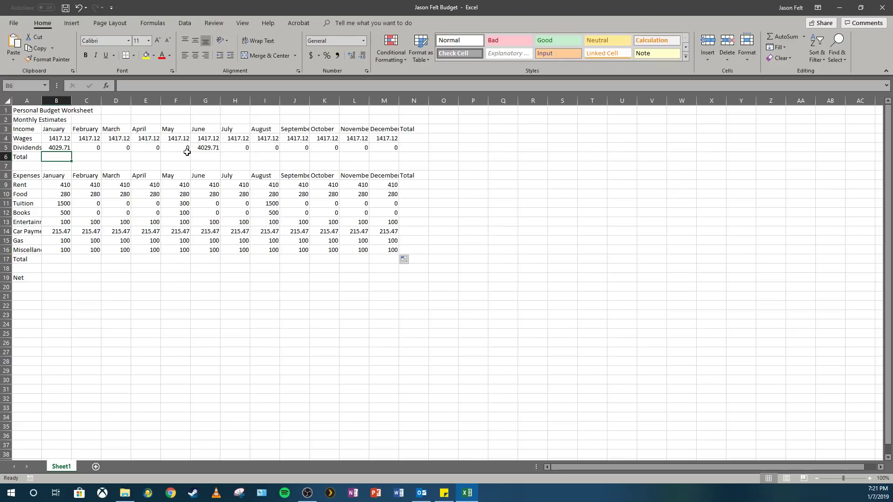
{"action": "left_click", "coordinate": [49, 140]}
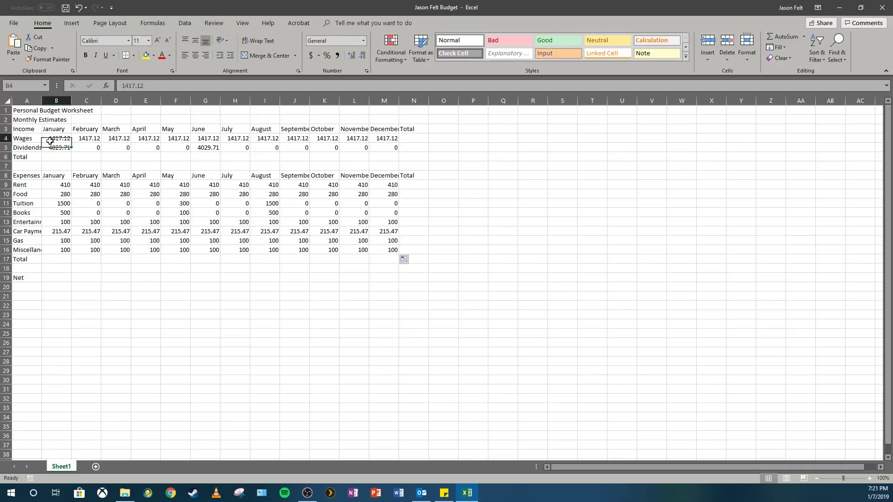
{"action": "left_click_drag", "start_coordinate": [50, 140], "coordinate": [165, 145]}
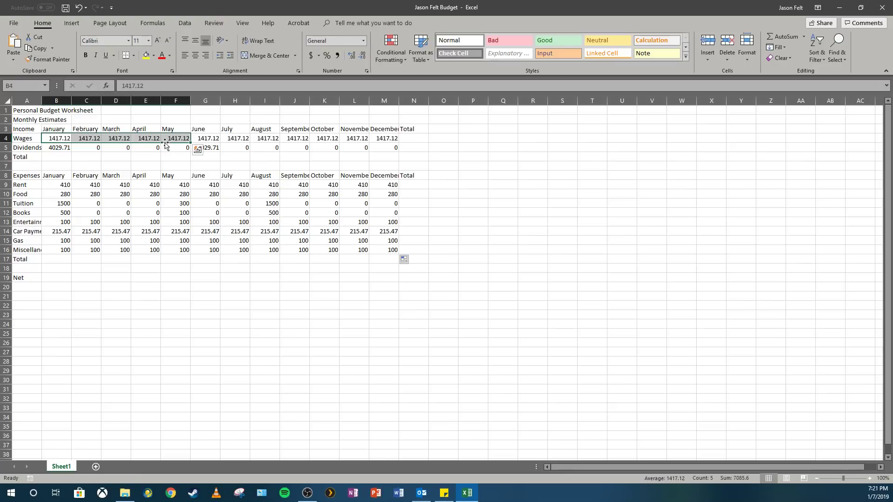
{"action": "left_click", "coordinate": [61, 138]}
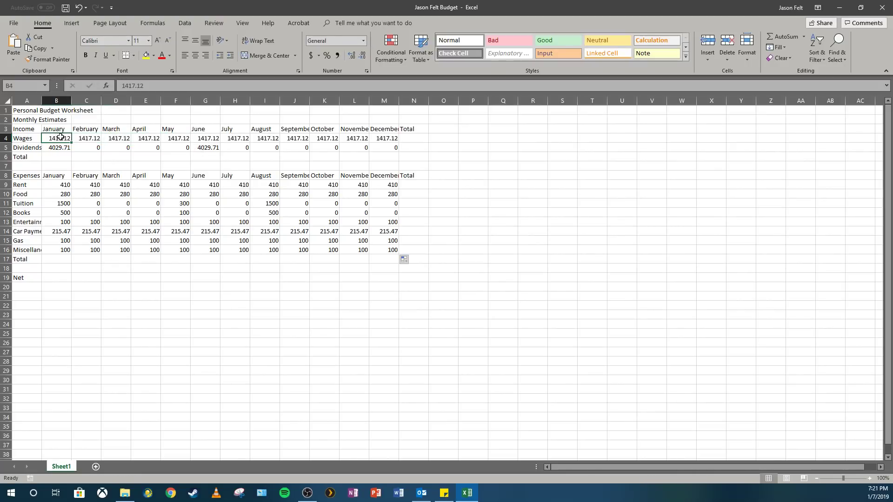
{"action": "left_click", "coordinate": [68, 148]}
Step: Total the January income in B6 with AutoSum, using the formula =SUM(B4:B5)
{"action": "left_click", "coordinate": [64, 157]}
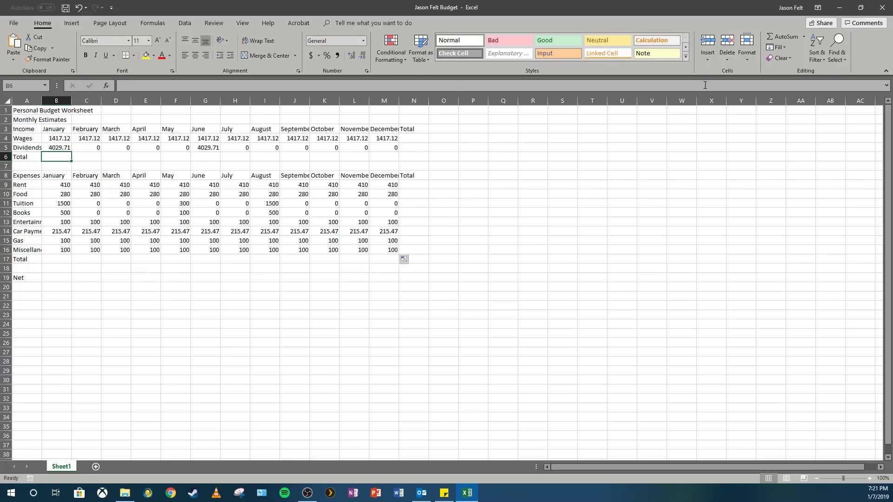
{"action": "left_click", "coordinate": [802, 38]}
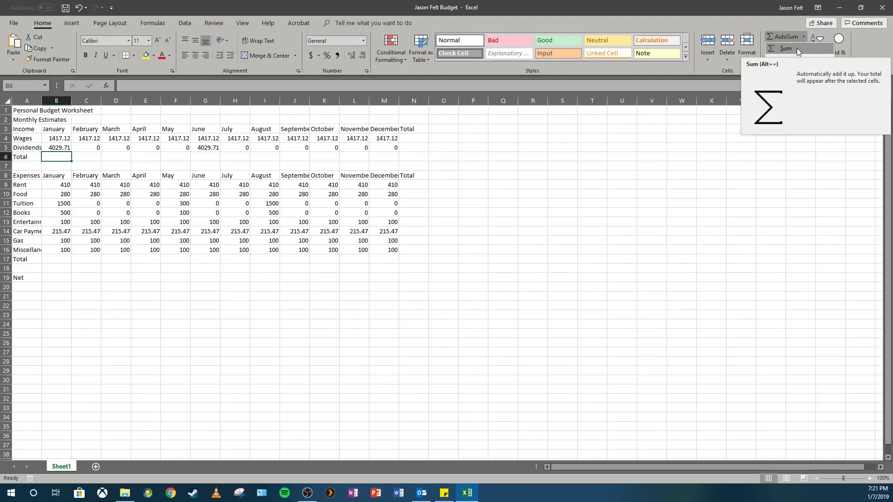
{"action": "left_click", "coordinate": [797, 49]}
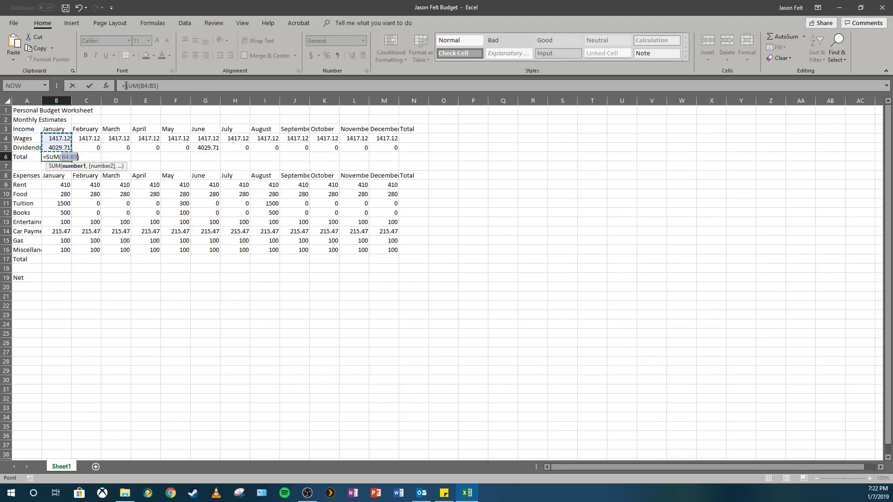
{"action": "left_click_drag", "start_coordinate": [125, 84], "coordinate": [157, 85]}
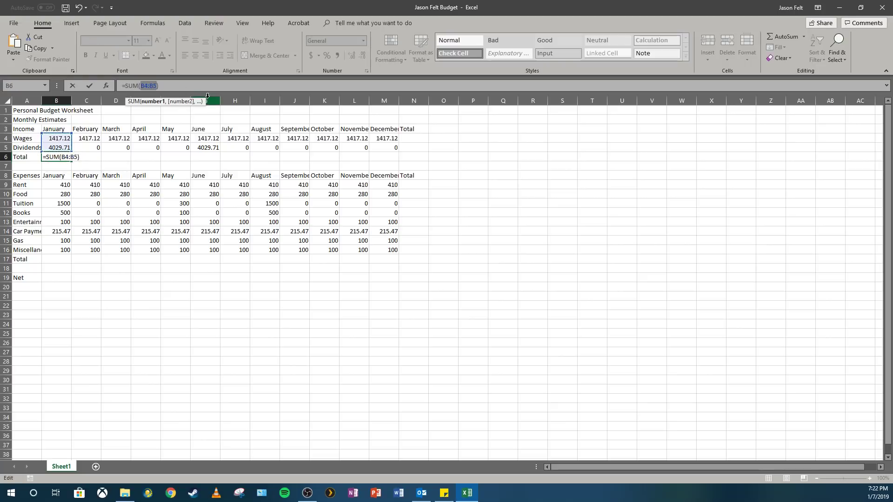
{"action": "left_click", "coordinate": [185, 89]}
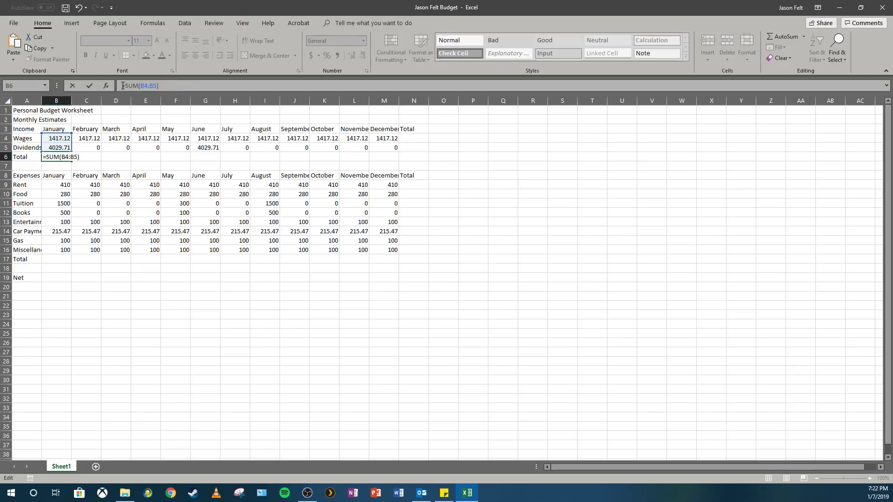
{"action": "left_click_drag", "start_coordinate": [124, 85], "coordinate": [137, 87]}
{"action": "left_click", "coordinate": [144, 86]}
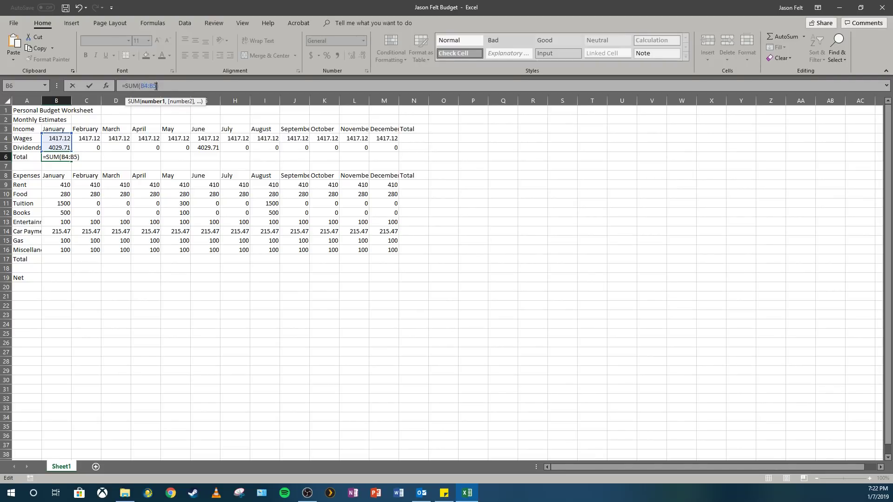
{"action": "key", "text": "Return"}
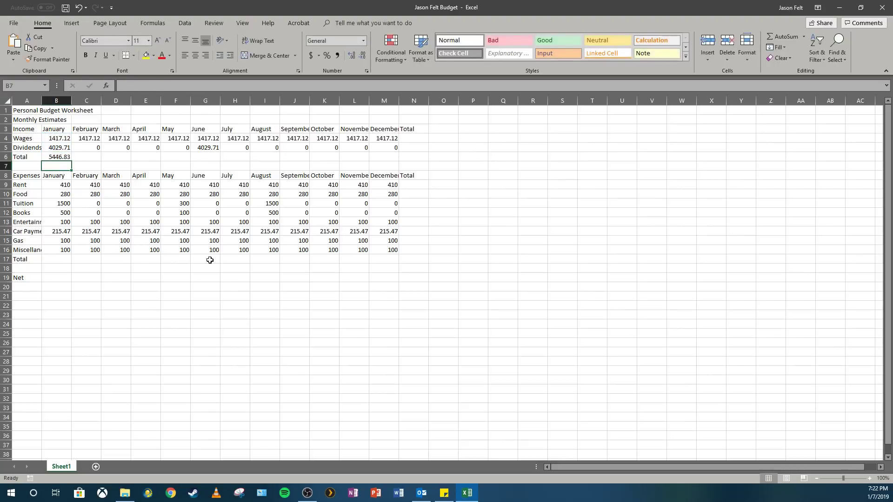
Step: Review the January income total's formula and set the January wages to 1600 to test its recalculation
{"action": "left_click", "coordinate": [65, 139]}
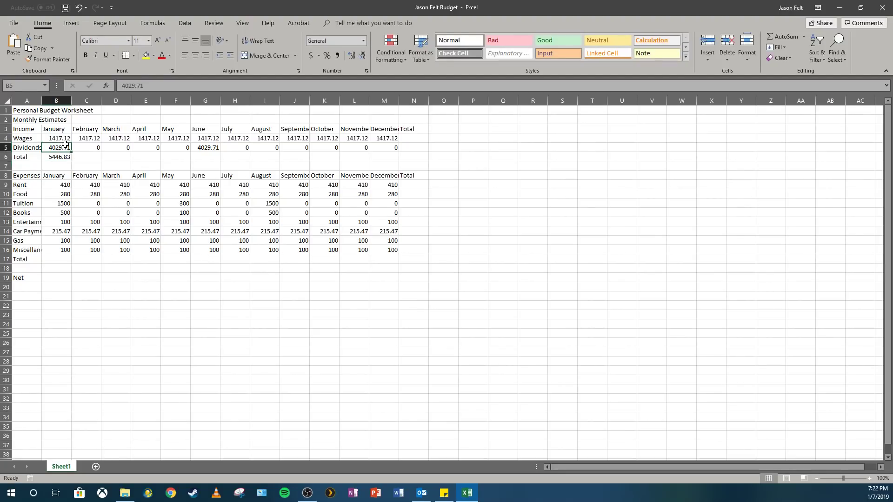
{"action": "left_click", "coordinate": [65, 157]}
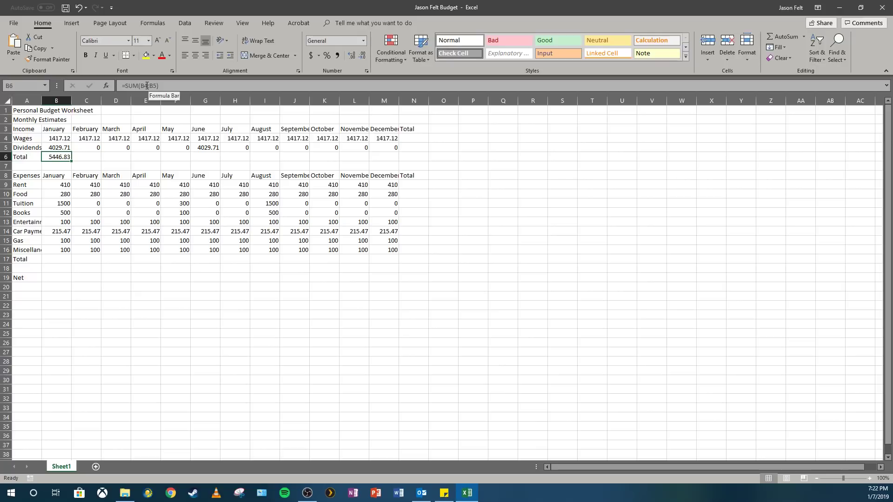
{"action": "left_click_drag", "start_coordinate": [147, 85], "coordinate": [141, 89]}
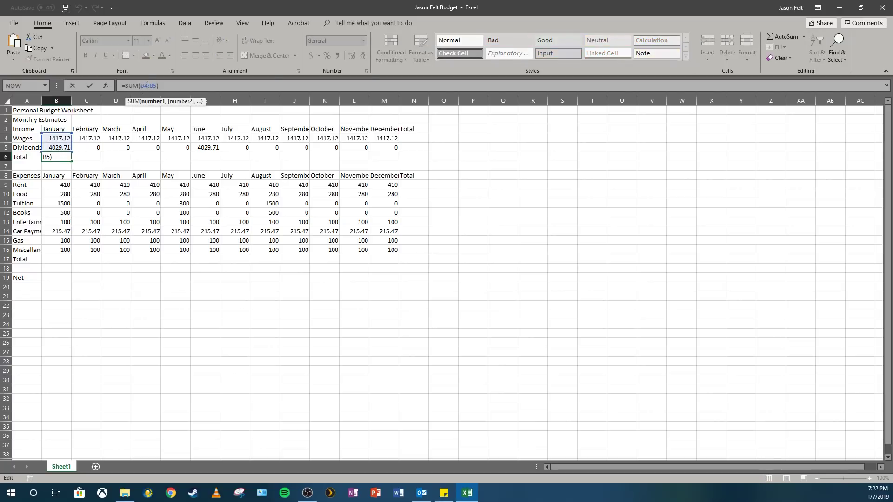
{"action": "left_click", "coordinate": [55, 138]}
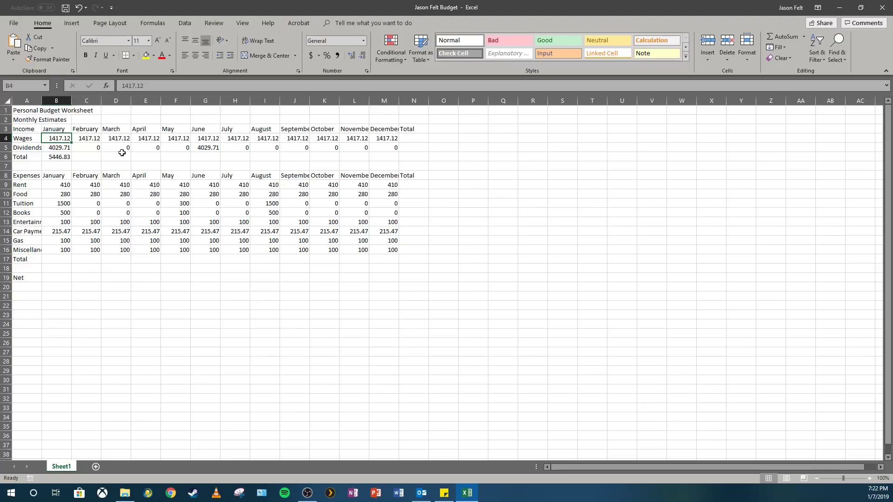
{"action": "type", "text": "1600"}
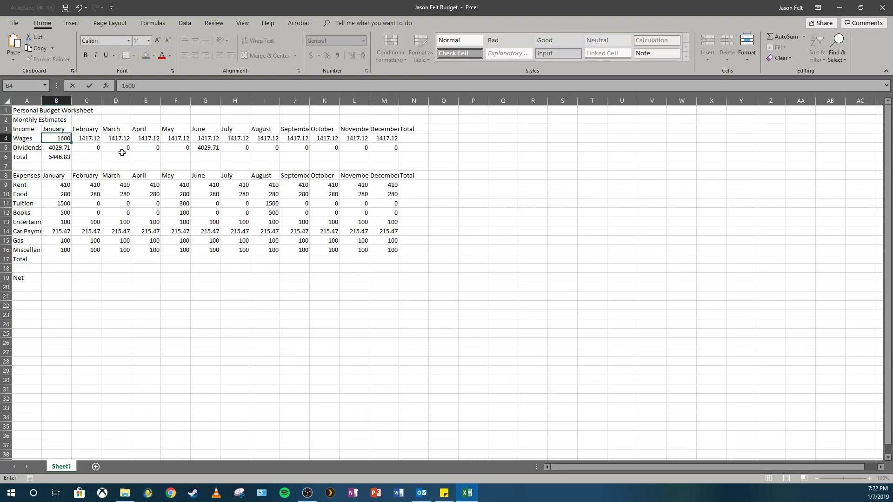
{"action": "key", "text": "Return"}
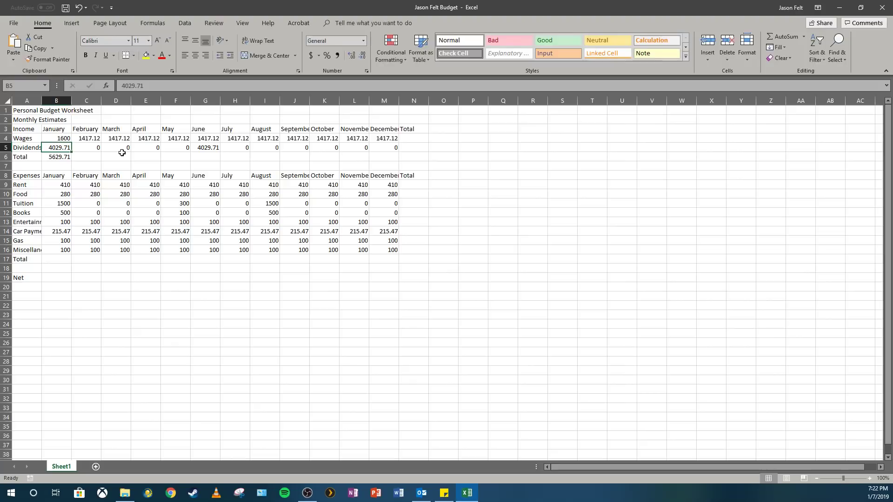
{"action": "key", "text": "Up"}
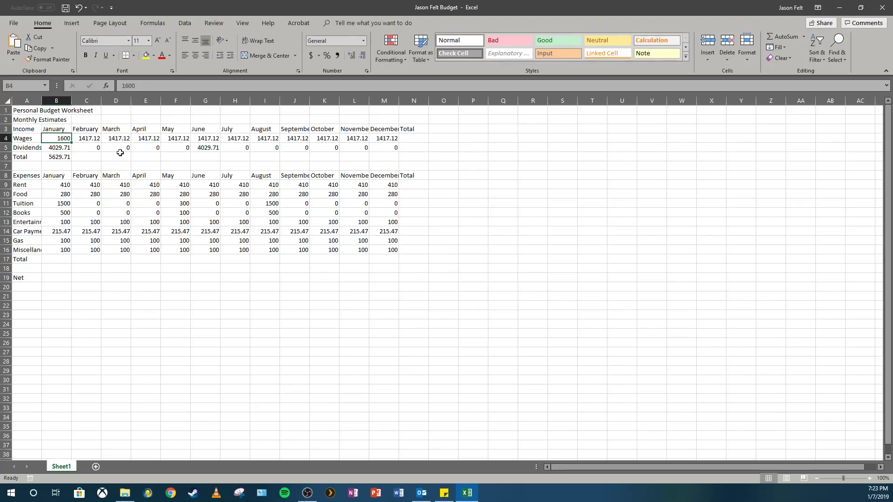
{"action": "left_click", "coordinate": [65, 157]}
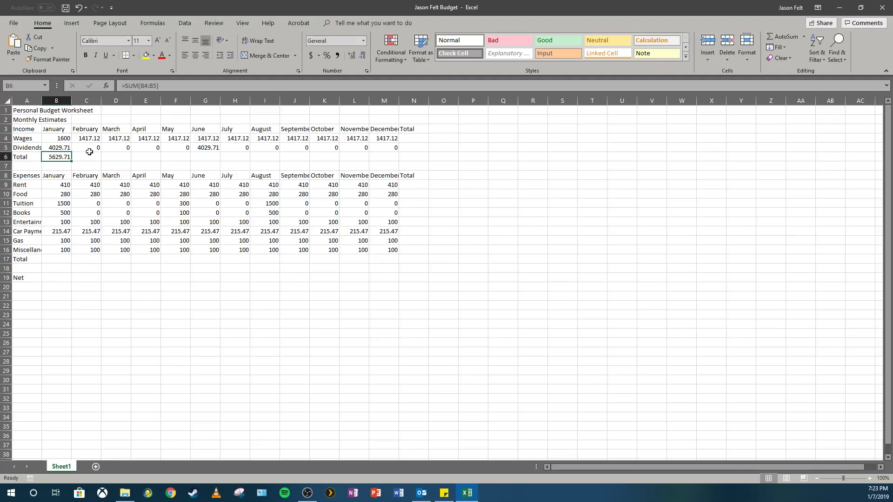
Step: Set the January wages back to 1417.12
{"action": "left_click", "coordinate": [64, 140]}
{"action": "type", "text": "14"}
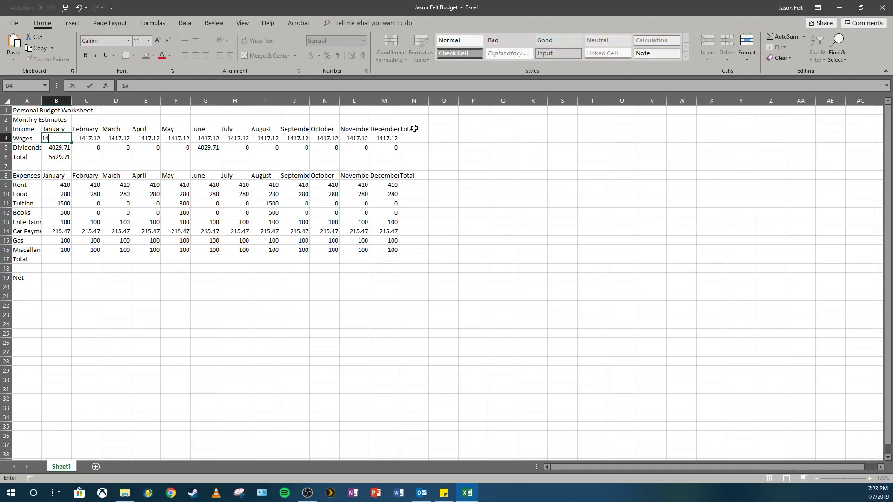
{"action": "type", "text": "17.12"}
{"action": "key", "text": "Return"}
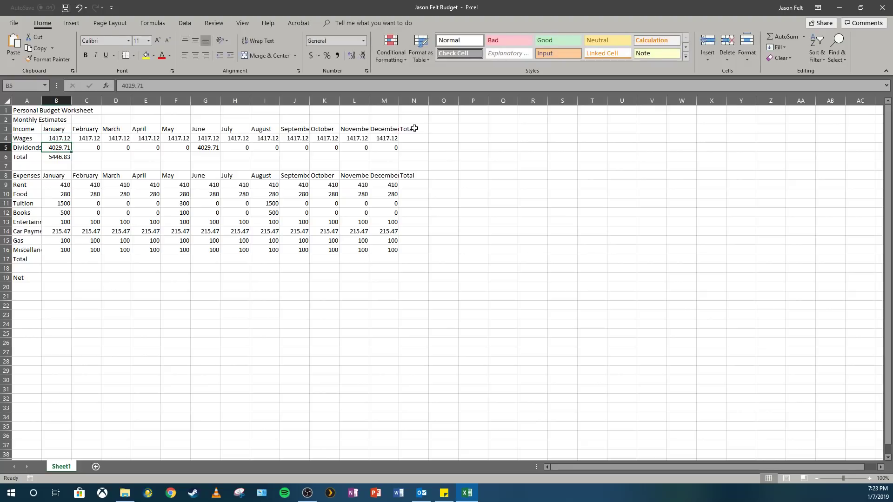
Step: Total the February income in C6 with AutoSum, using the formula =SUM(C4:C5)
{"action": "left_click", "coordinate": [86, 156]}
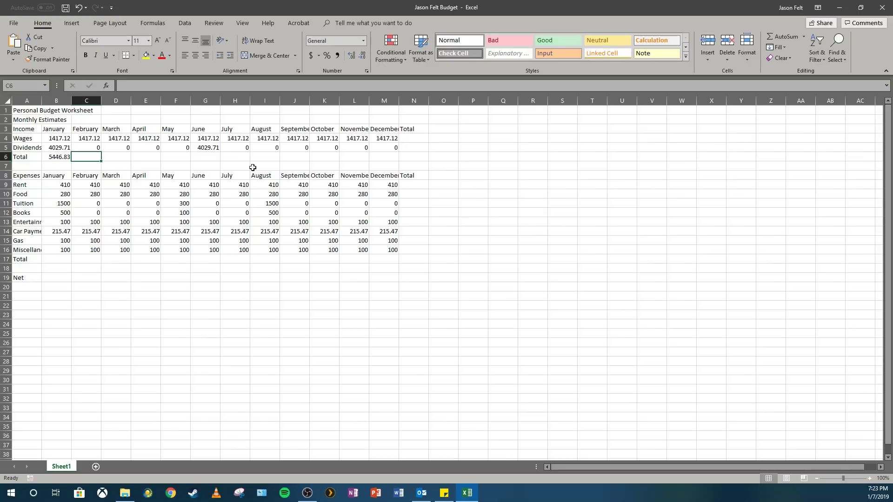
{"action": "left_click", "coordinate": [803, 40]}
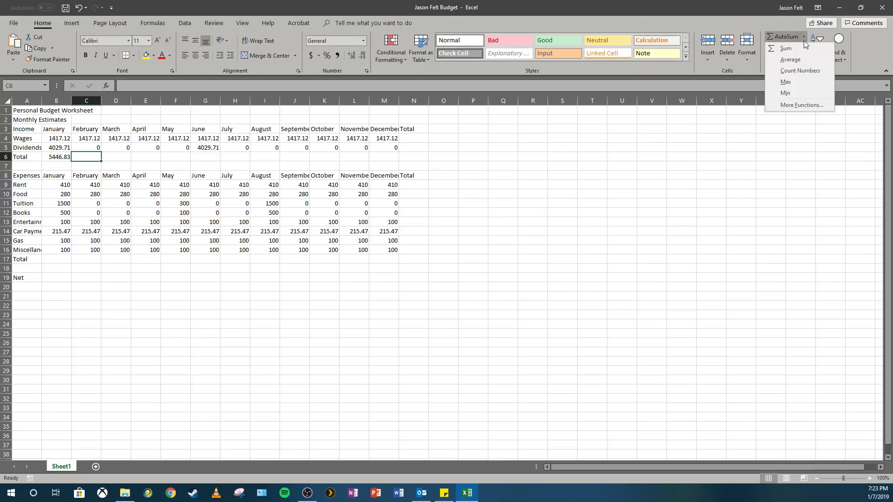
{"action": "left_click", "coordinate": [800, 46]}
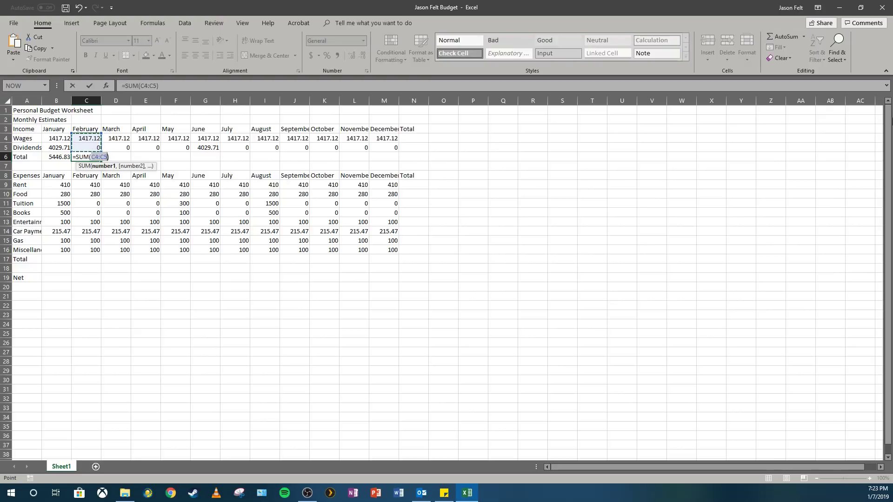
{"action": "left_click", "coordinate": [99, 157]}
{"action": "key", "text": "Return"}
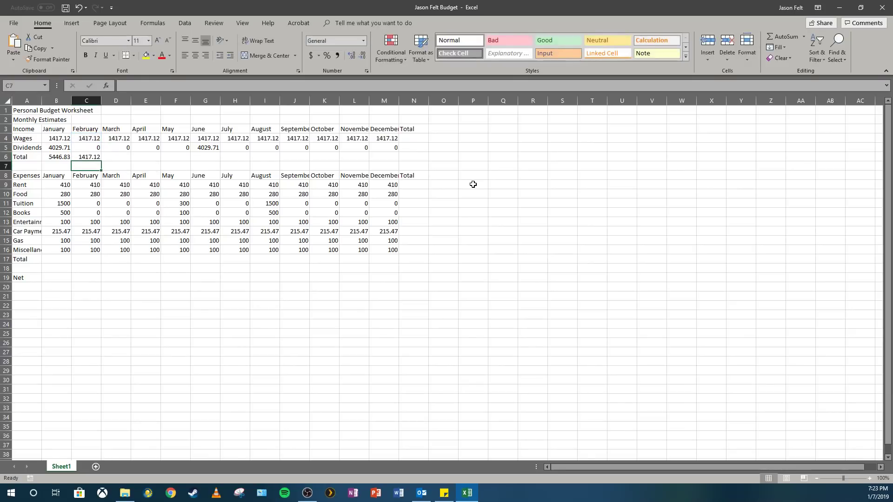
Step: Fill the February income total formula across the income Total row through December
{"action": "double_click", "coordinate": [99, 161]}
{"action": "left_click", "coordinate": [95, 155]}
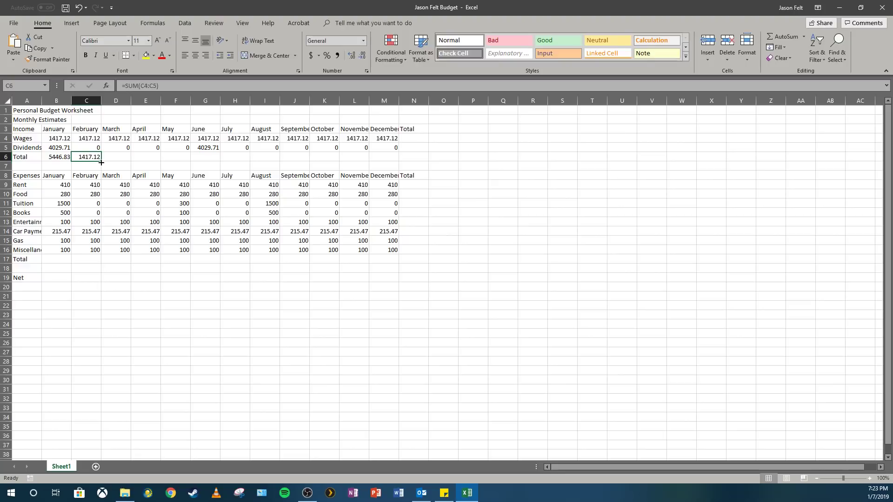
{"action": "left_click_drag", "start_coordinate": [101, 162], "coordinate": [403, 173]}
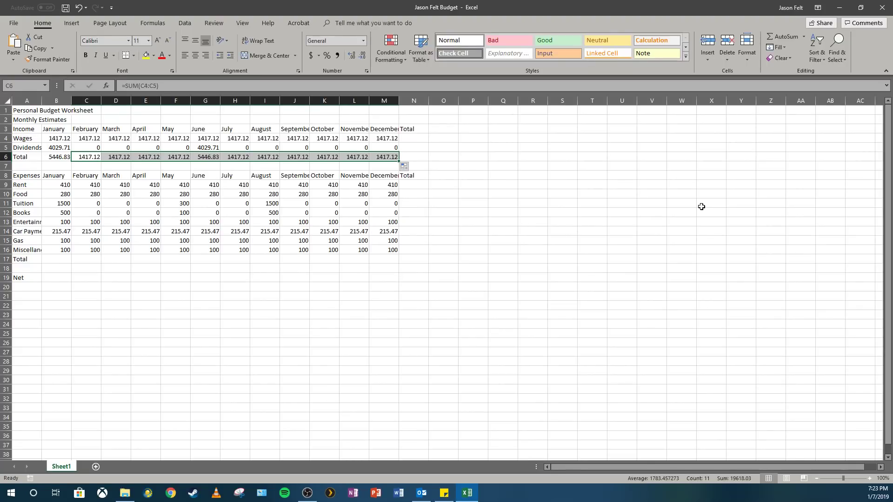
{"action": "left_click", "coordinate": [430, 148]}
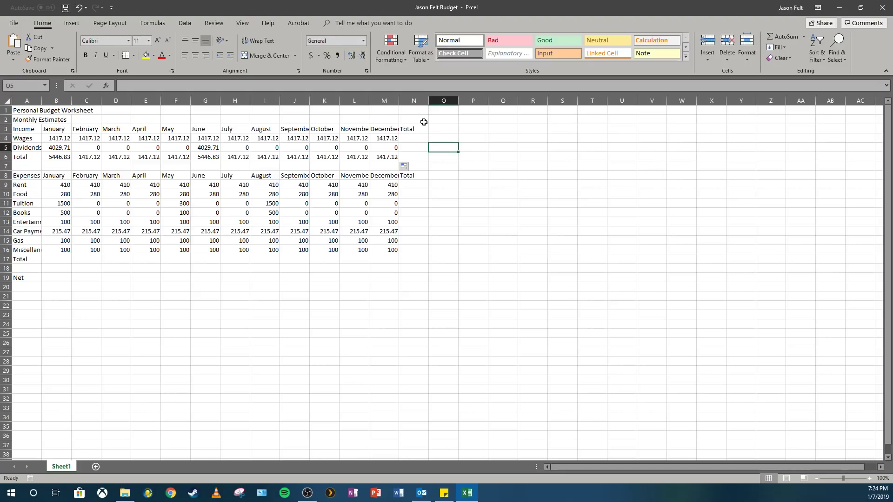
Step: Total the January expenses in B17 with AutoSum, using the formula =SUM(B9:B16)
{"action": "left_click", "coordinate": [57, 261]}
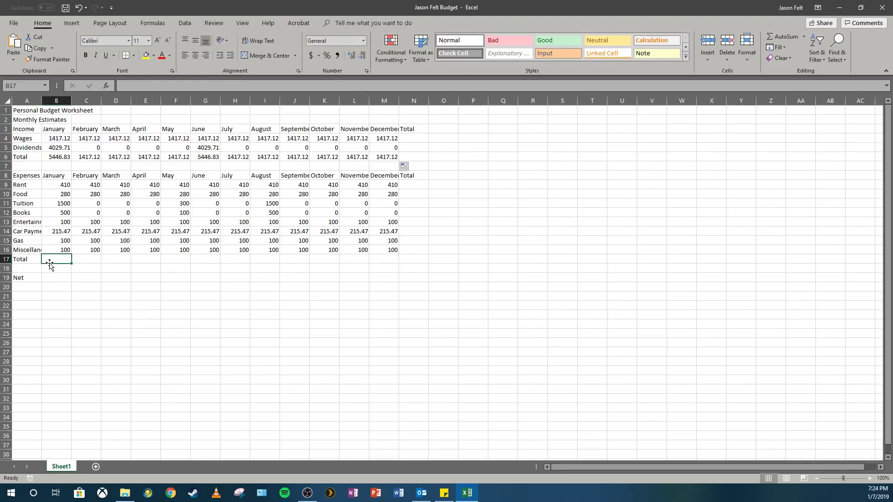
{"action": "left_click", "coordinate": [803, 37]}
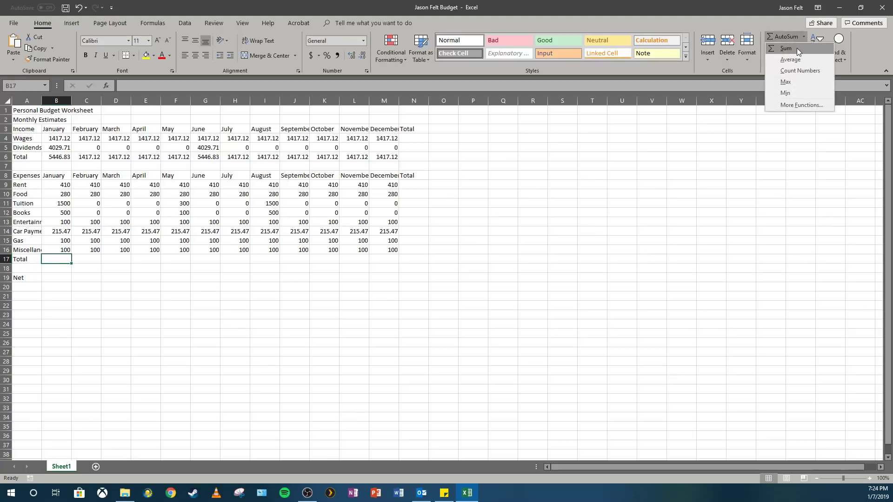
{"action": "left_click", "coordinate": [797, 48]}
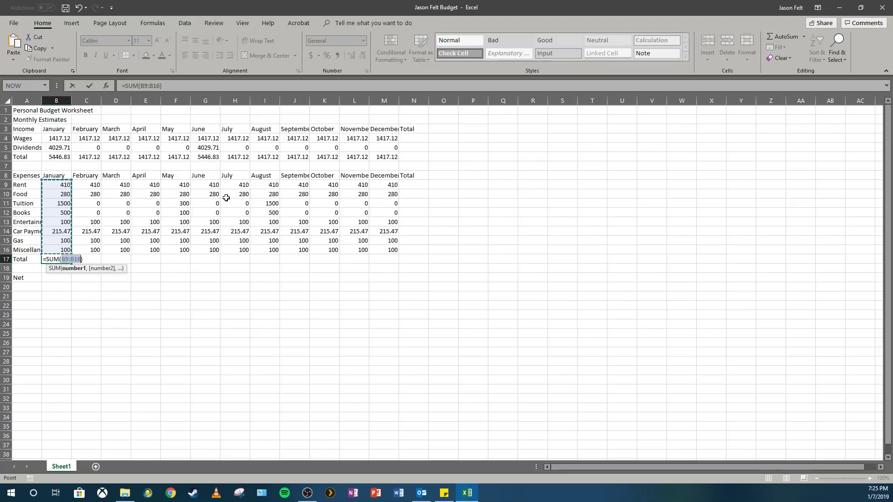
{"action": "key", "text": "Return"}
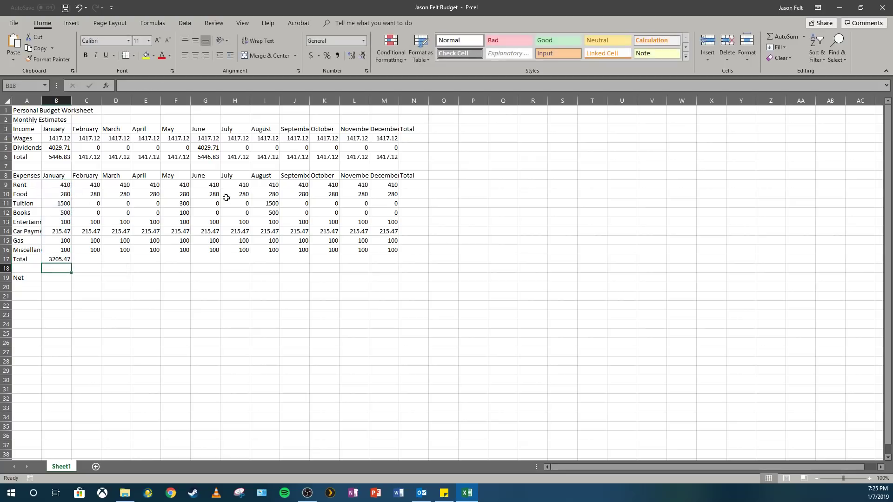
{"action": "left_click", "coordinate": [67, 259]}
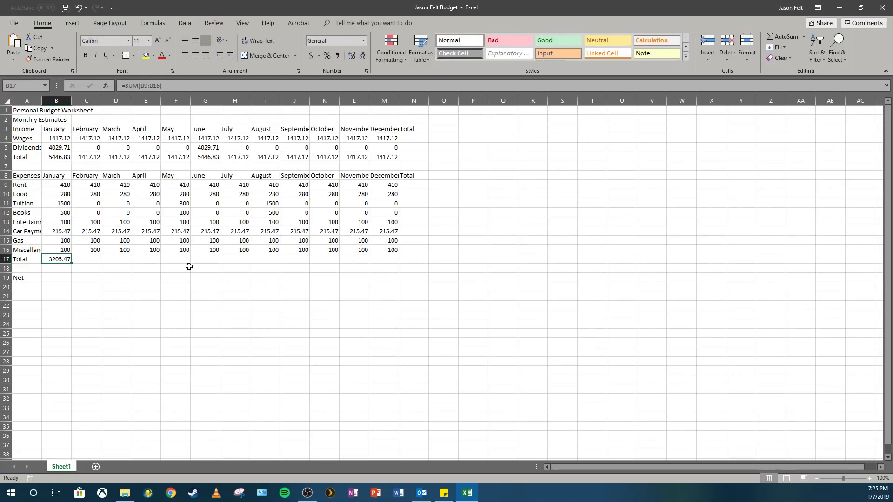
Step: Set the January tuition to 2100 to test the expense total's recalculation, and undo the change
{"action": "left_click", "coordinate": [57, 205]}
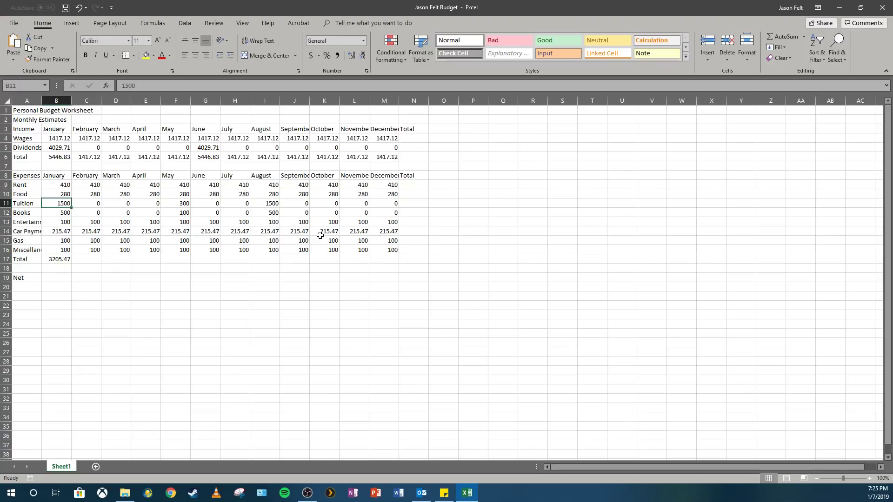
{"action": "type", "text": "2100"}
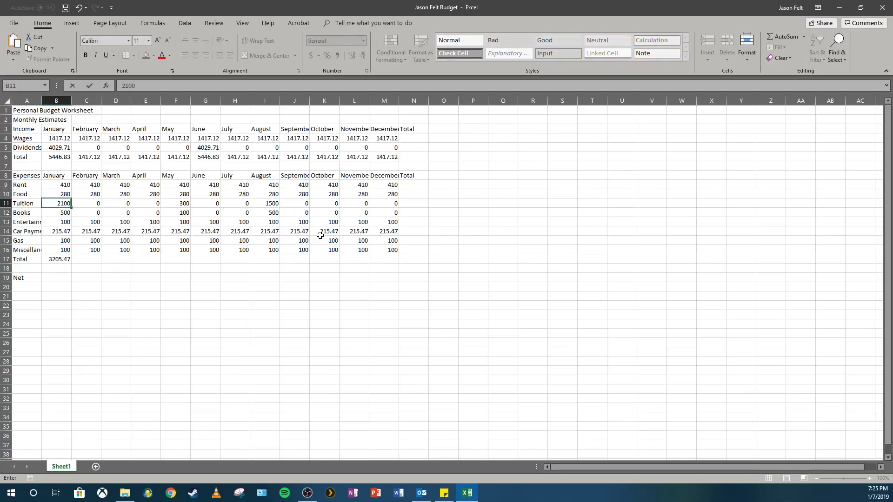
{"action": "type", "text": "0"}
{"action": "key", "text": "BackSpace"}
{"action": "key", "text": "Return"}
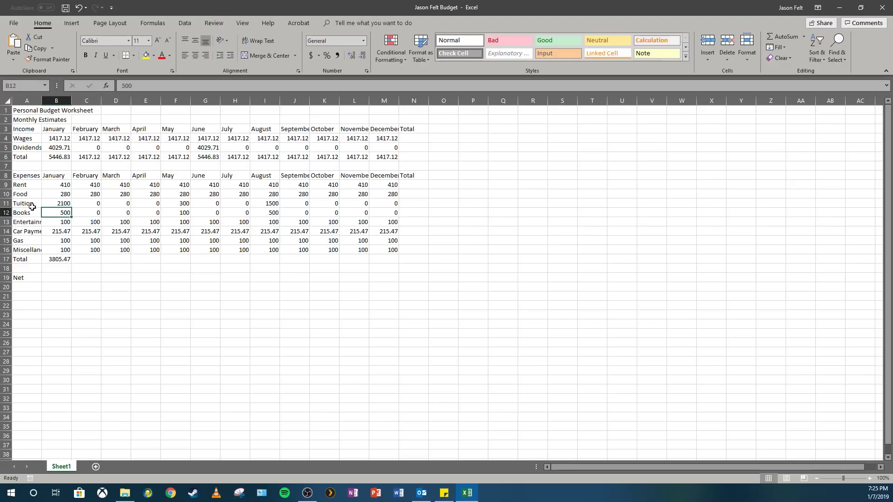
{"action": "left_click", "coordinate": [79, 7]}
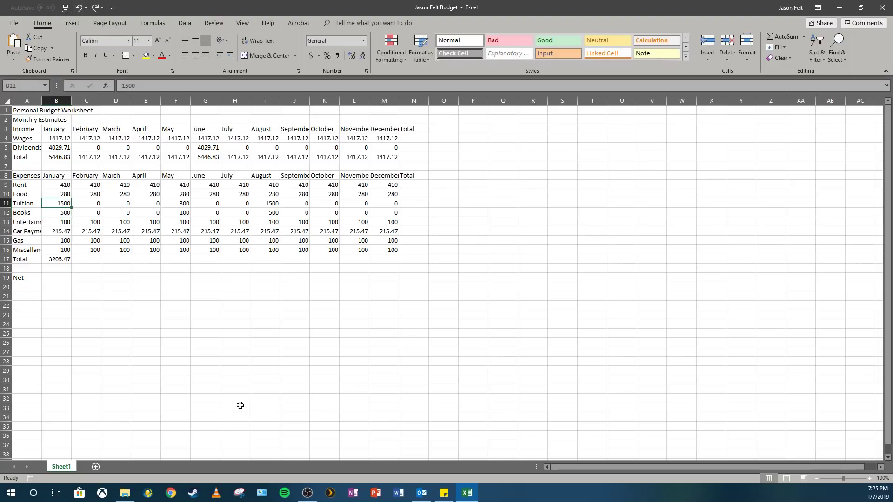
Step: Total the February expenses in C17 with AutoSum, using the formula =SUM(C9:C16)
{"action": "left_click", "coordinate": [75, 260]}
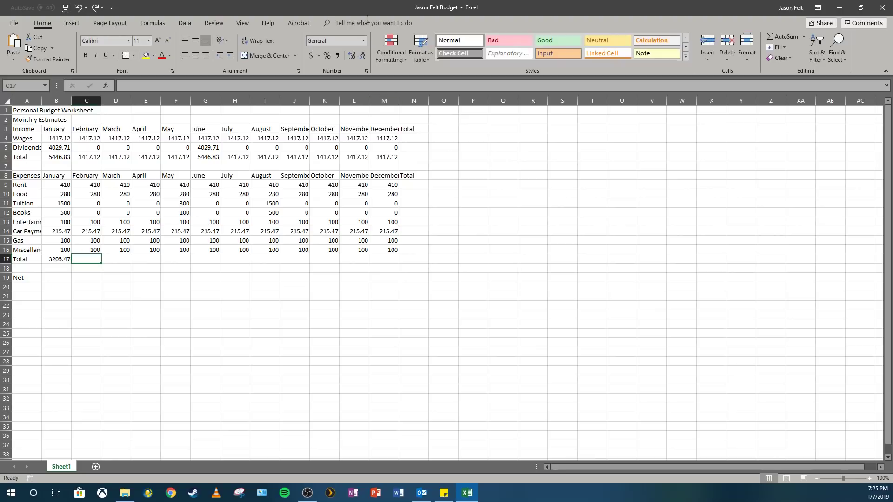
{"action": "left_click", "coordinate": [803, 37]}
{"action": "left_click", "coordinate": [793, 54]}
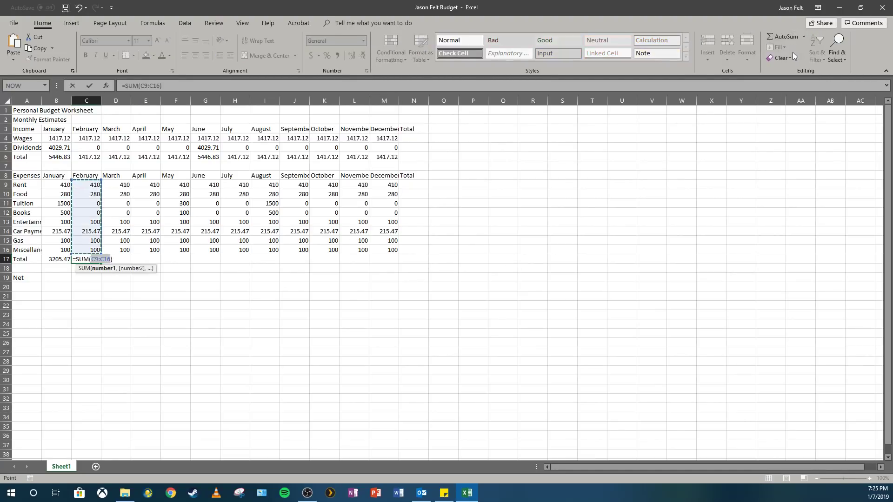
{"action": "key", "text": "Return"}
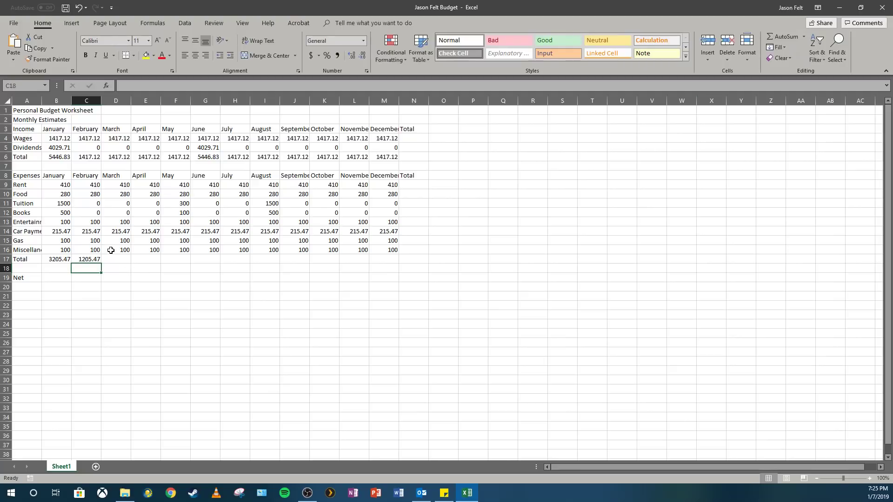
Step: Fill the February expense total across to December as a demonstration, and undo the fill
{"action": "left_click", "coordinate": [88, 257]}
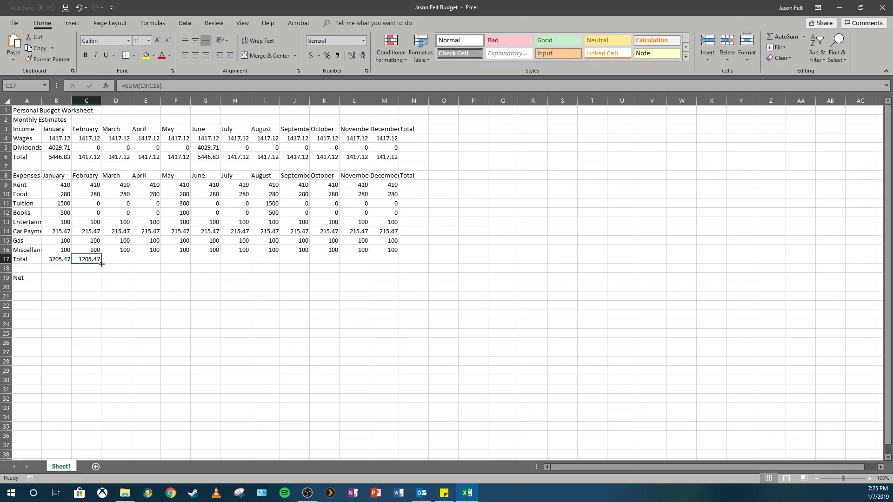
{"action": "left_click_drag", "start_coordinate": [101, 263], "coordinate": [398, 277]}
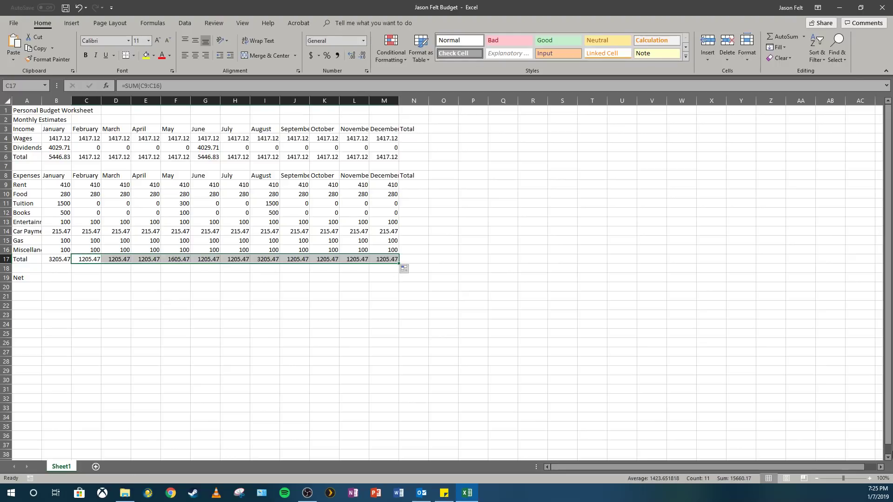
{"action": "left_click", "coordinate": [301, 339]}
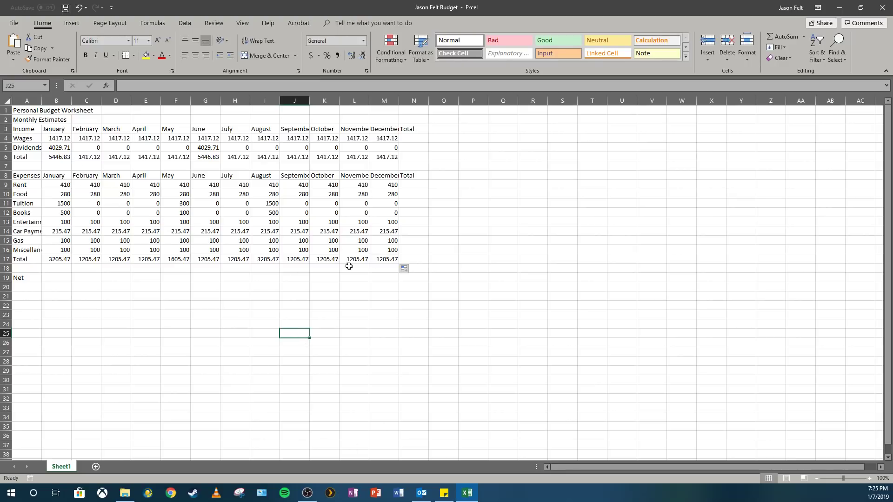
{"action": "left_click", "coordinate": [77, 8]}
{"action": "left_click", "coordinate": [78, 8]}
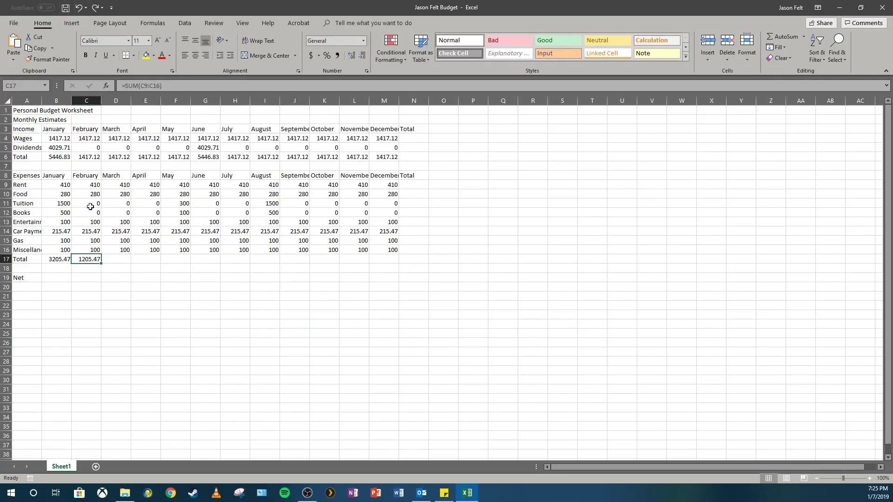
Step: Fill the February expense total formula in C17 across the expenses Total row through December
{"action": "mouse_move", "coordinate": [101, 265]}
{"action": "left_mouse_down"}
{"action": "mouse_move", "coordinate": [391, 261]}
{"action": "mouse_move", "coordinate": [126, 261]}
{"action": "mouse_move", "coordinate": [108, 250]}
{"action": "mouse_move", "coordinate": [98, 259]}
{"action": "left_mouse_up"}
{"action": "left_click", "coordinate": [127, 261]}
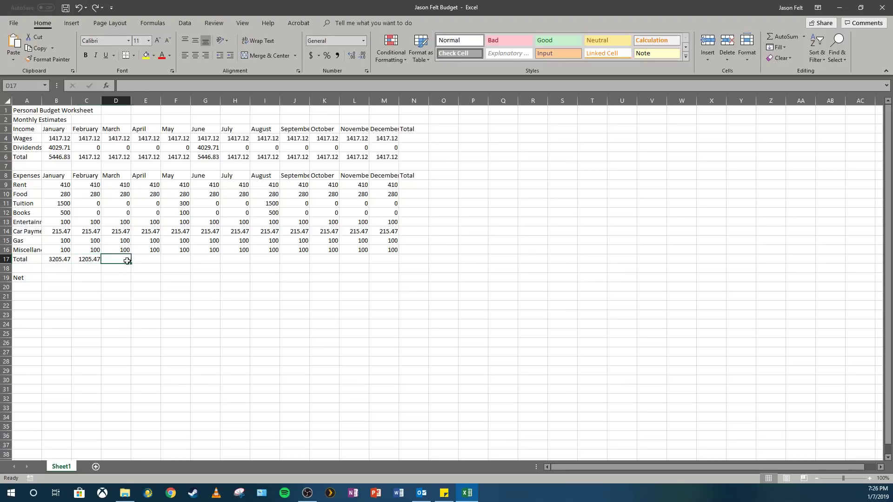
{"action": "left_click_drag", "start_coordinate": [127, 261], "coordinate": [386, 266]}
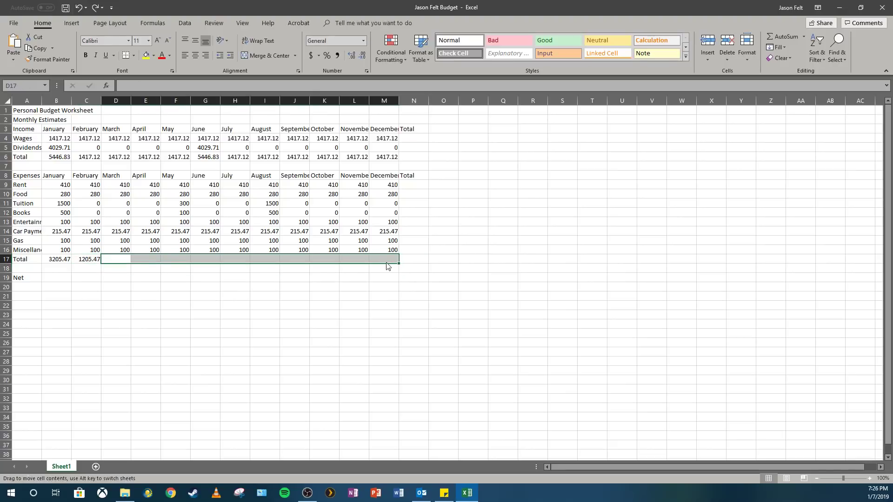
{"action": "left_click", "coordinate": [89, 260]}
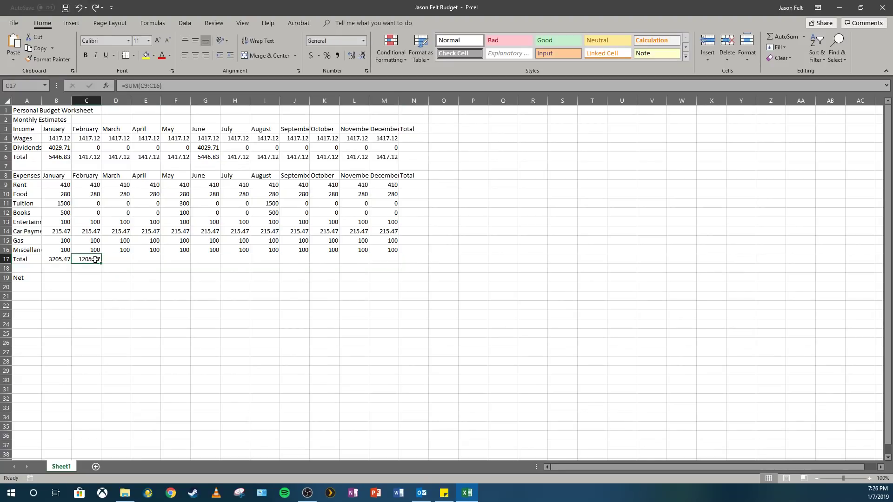
{"action": "left_click_drag", "start_coordinate": [100, 264], "coordinate": [399, 269]}
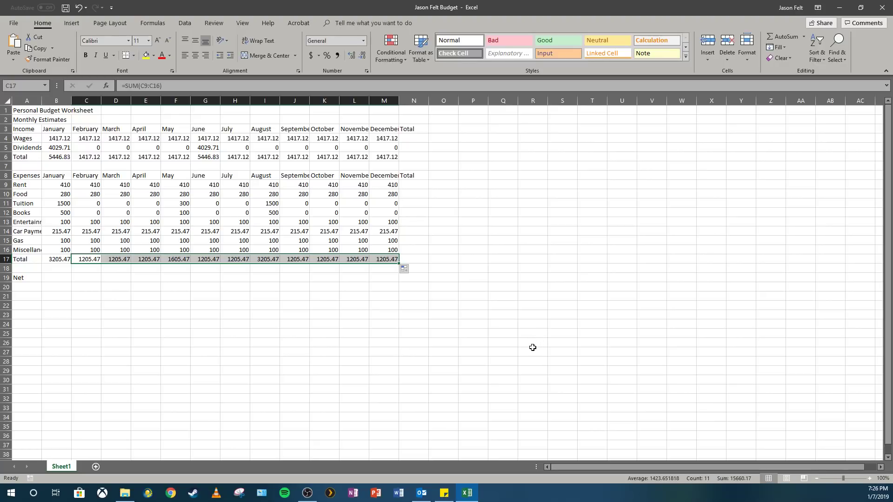
Step: Add yearly totals for wages, dividends and total income in N4:N6 with AutoSum
{"action": "left_click", "coordinate": [414, 140]}
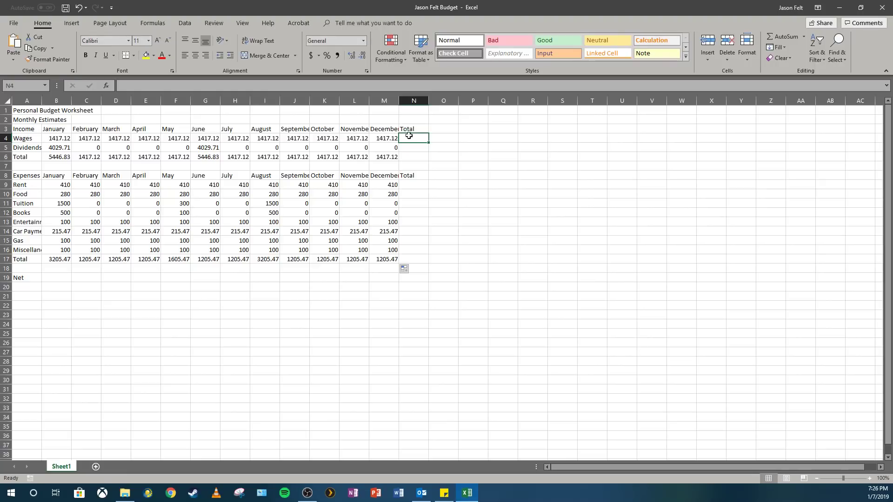
{"action": "left_click_drag", "start_coordinate": [410, 139], "coordinate": [413, 158]}
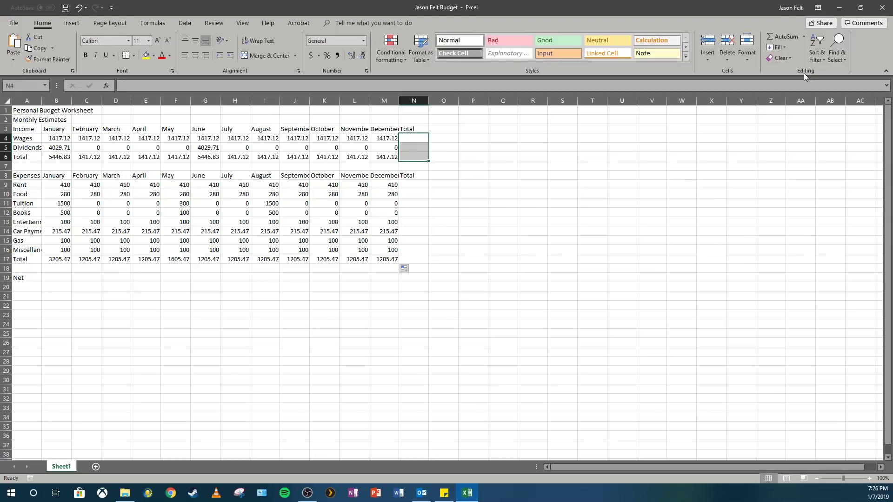
{"action": "left_click", "coordinate": [802, 37]}
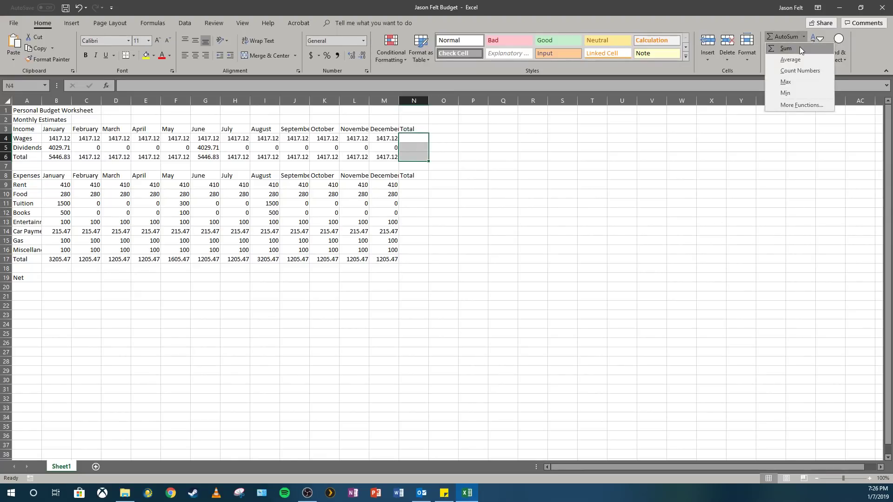
{"action": "left_click", "coordinate": [799, 46]}
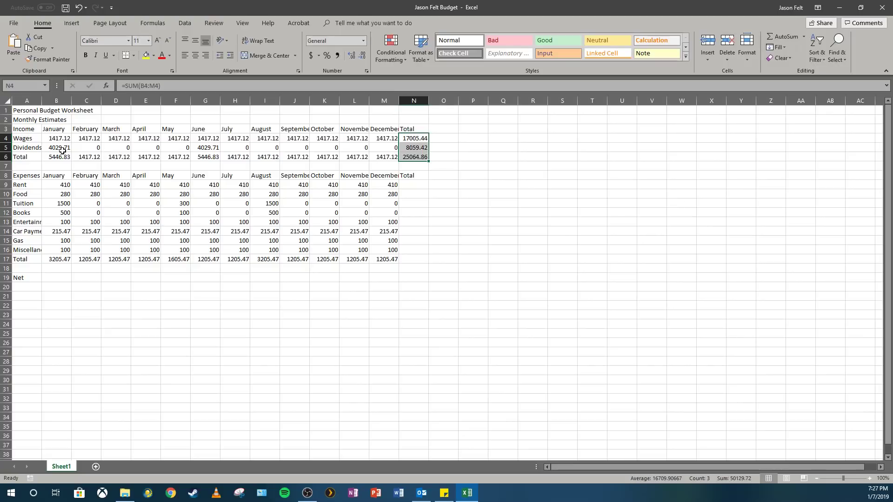
Step: Examine the yearly wages total's formula in N4 and the January to December range it sums
{"action": "left_click_drag", "start_coordinate": [59, 139], "coordinate": [400, 141]}
{"action": "left_click", "coordinate": [411, 139]}
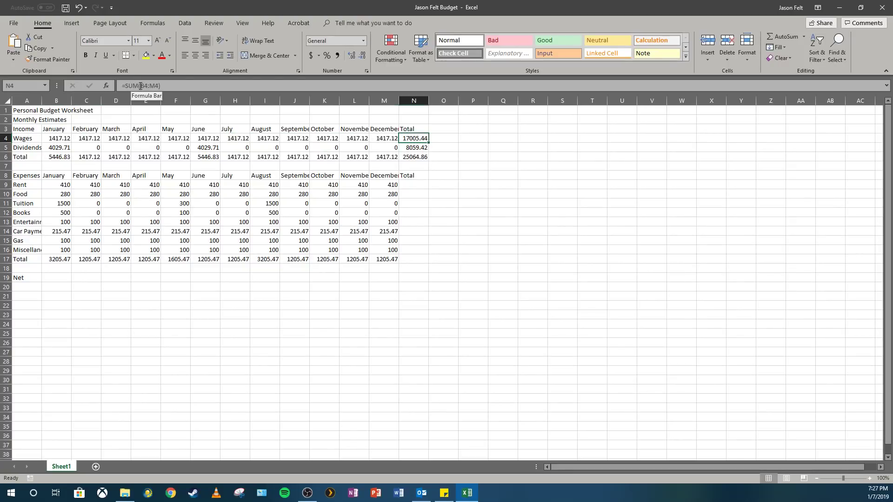
{"action": "left_click", "coordinate": [54, 138]}
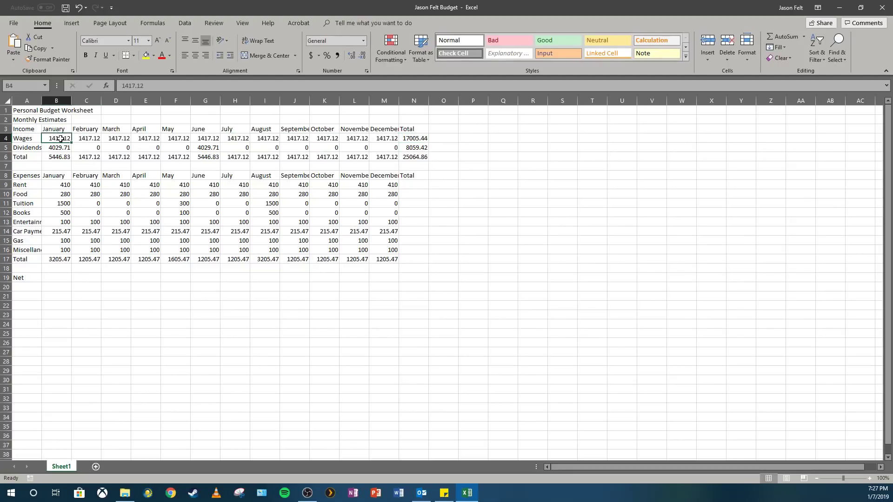
{"action": "left_click", "coordinate": [426, 139]}
{"action": "double_click", "coordinate": [425, 138]}
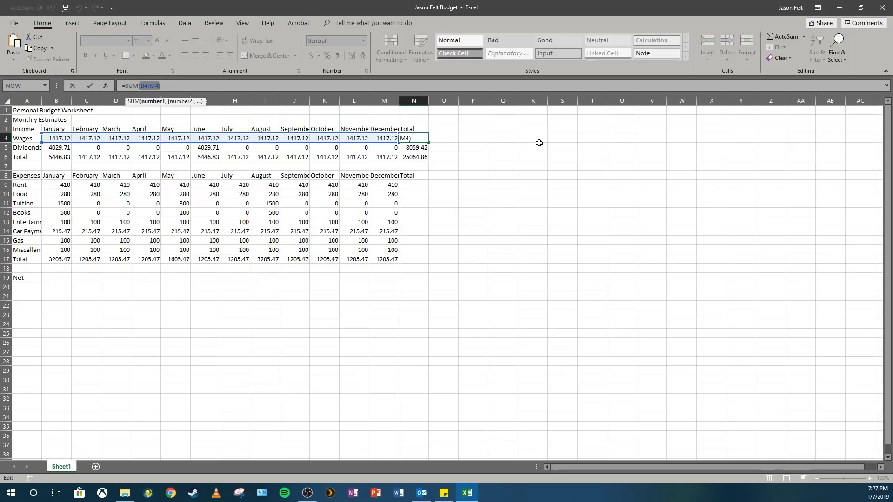
{"action": "key", "text": "Return"}
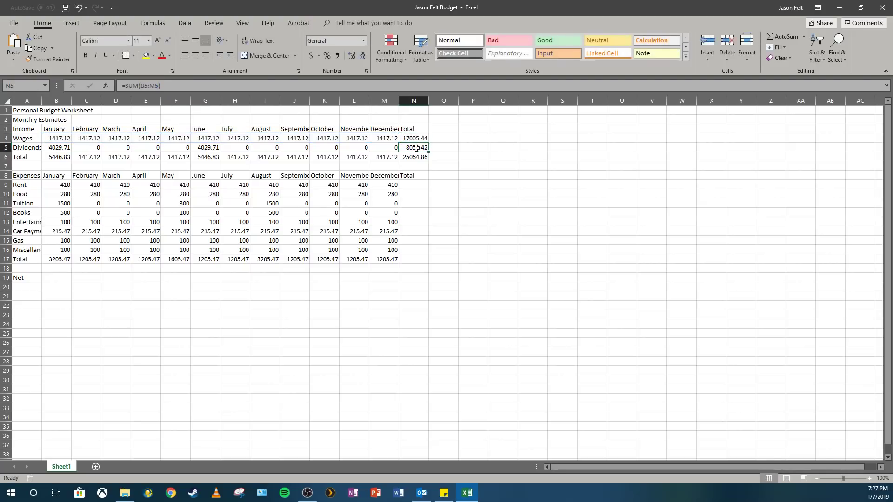
Step: Review the yearly total formulas for wages, dividends and total income in N4:N6
{"action": "left_click", "coordinate": [417, 138]}
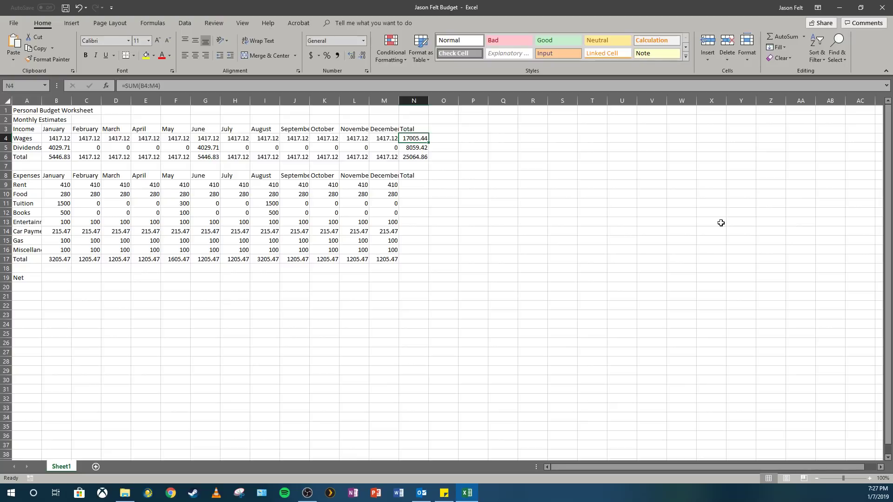
{"action": "left_click", "coordinate": [412, 147]}
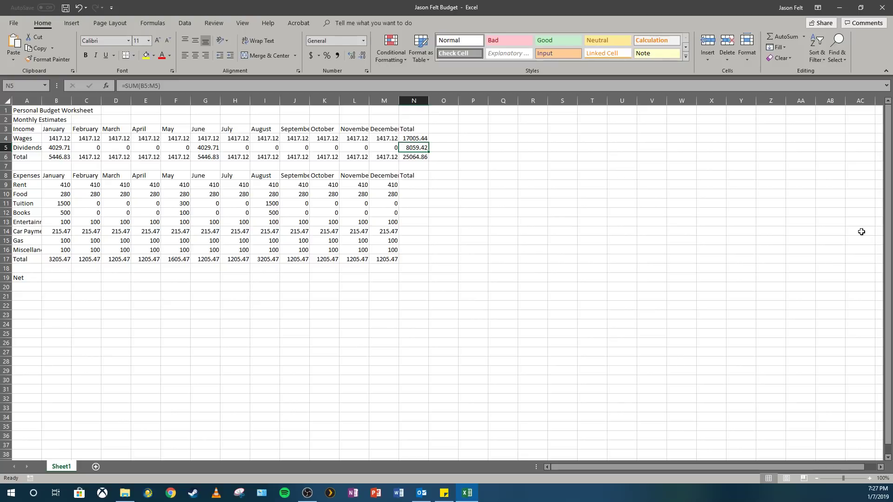
{"action": "key", "text": "Down"}
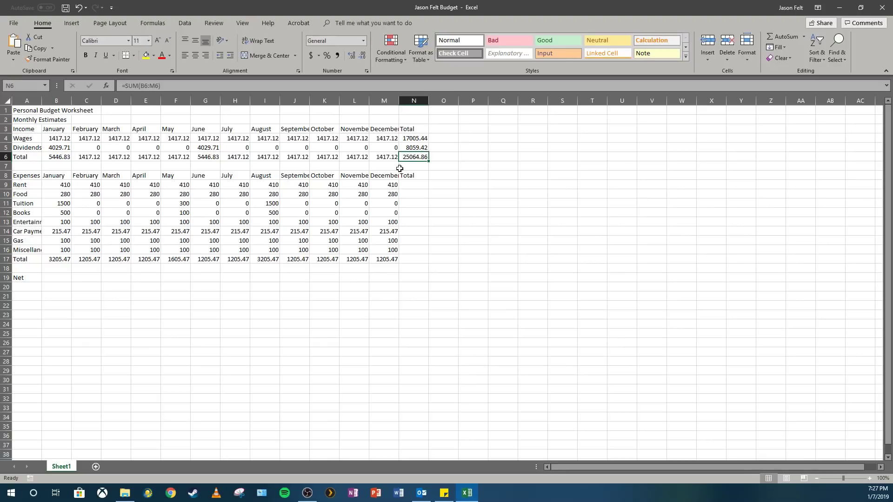
Step: Add yearly totals for every expense category and the expenses Total row in N9:N17 with AutoSum
{"action": "left_click", "coordinate": [418, 184]}
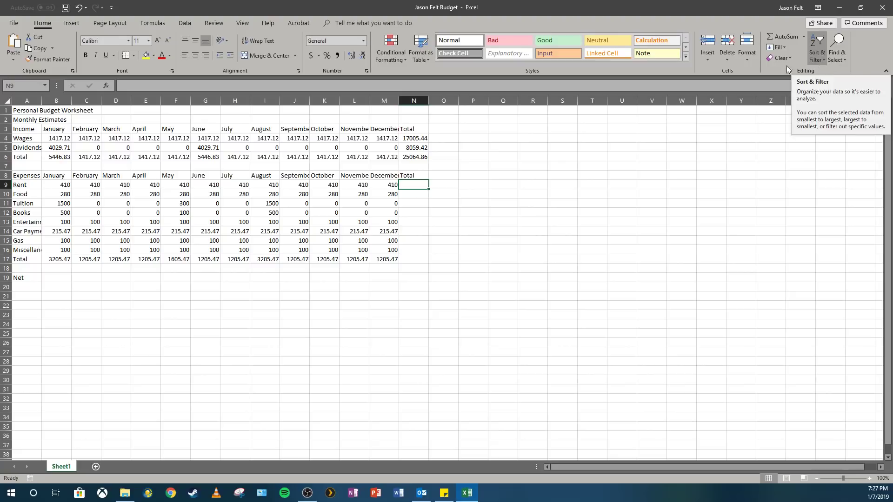
{"action": "left_click_drag", "start_coordinate": [415, 186], "coordinate": [415, 261]}
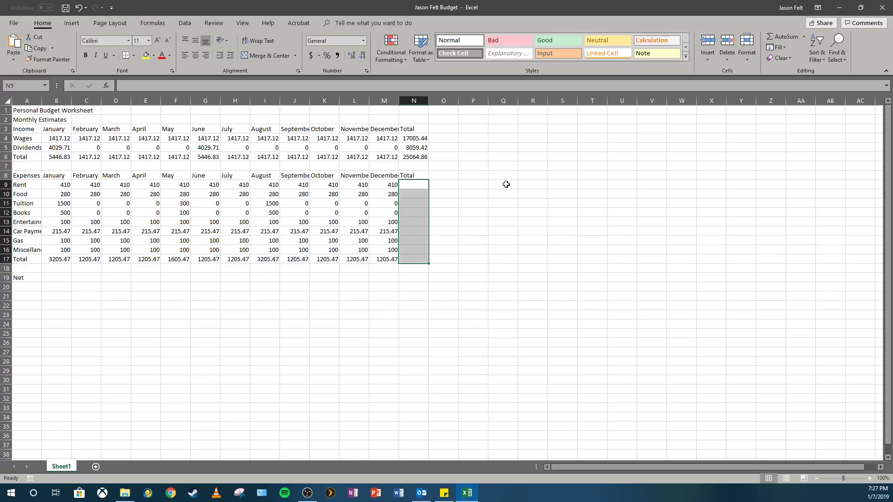
{"action": "left_click", "coordinate": [469, 195]}
{"action": "left_click", "coordinate": [414, 186]}
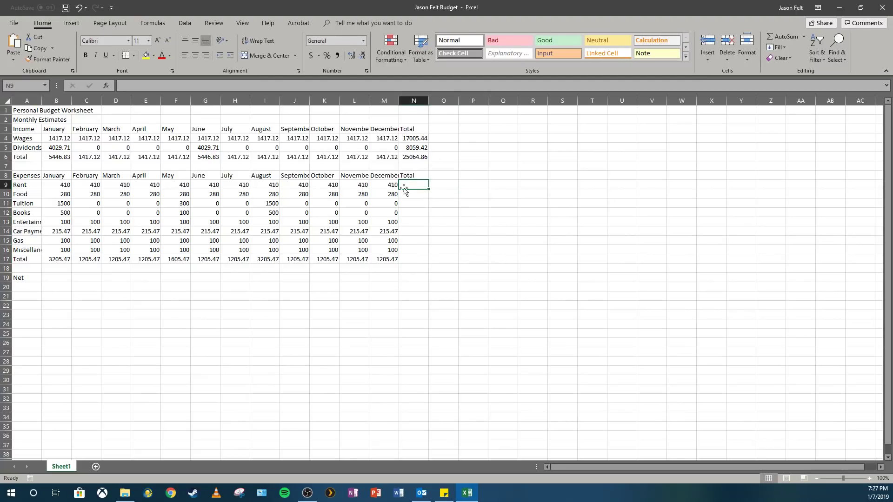
{"action": "left_click_drag", "start_coordinate": [410, 189], "coordinate": [412, 259]}
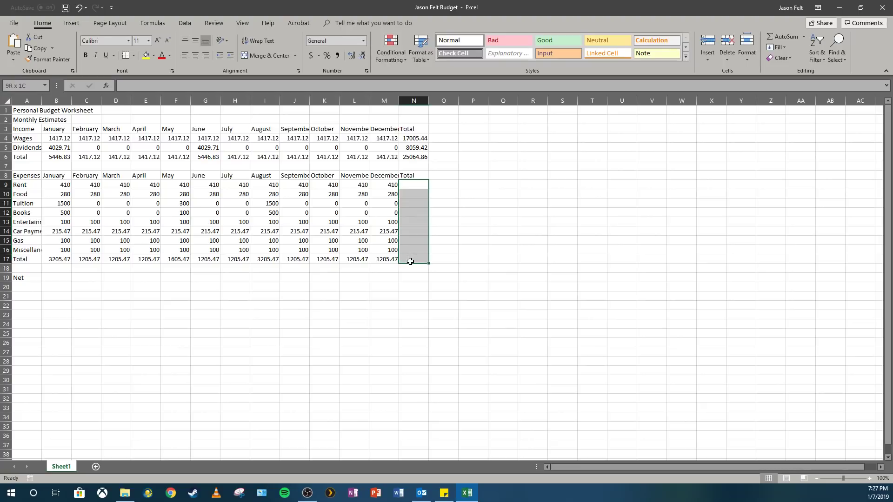
{"action": "left_click", "coordinate": [803, 37]}
{"action": "left_click", "coordinate": [797, 49]}
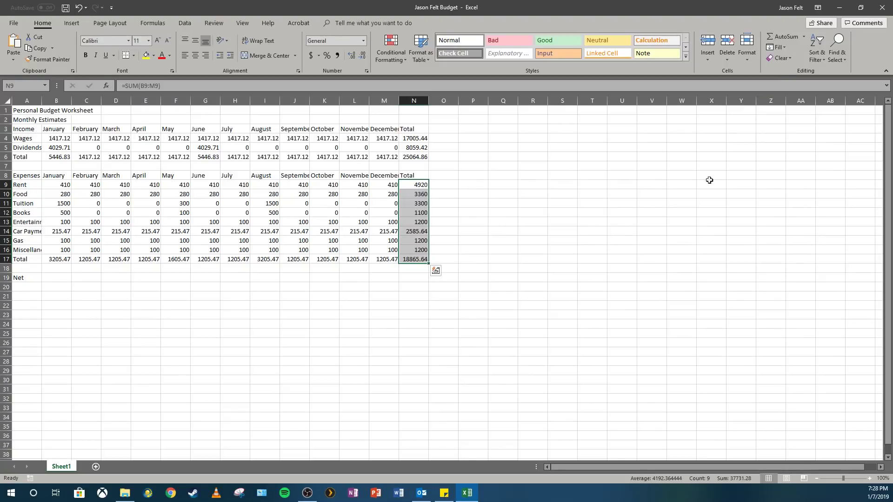
{"action": "key", "text": "Return"}
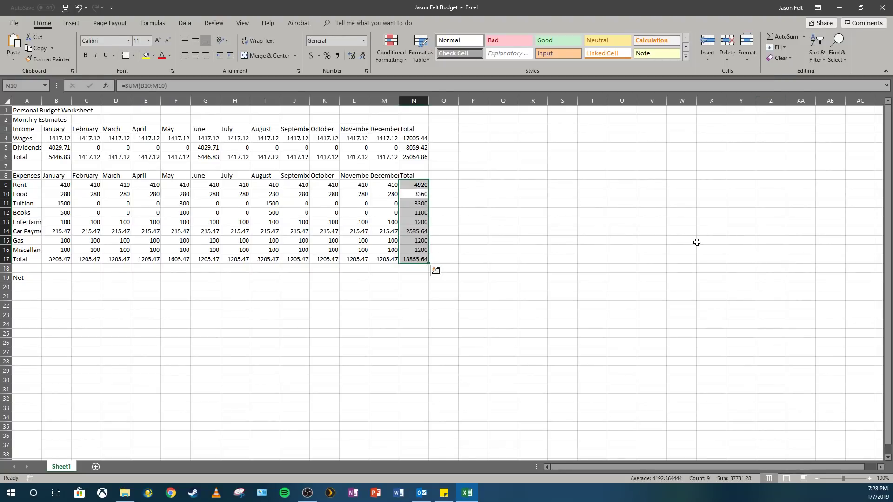
{"action": "left_click", "coordinate": [680, 240]}
Step: Examine the SUM function and range in the yearly expense total's formula in N17, leaving the original formula in place
{"action": "left_click", "coordinate": [413, 259]}
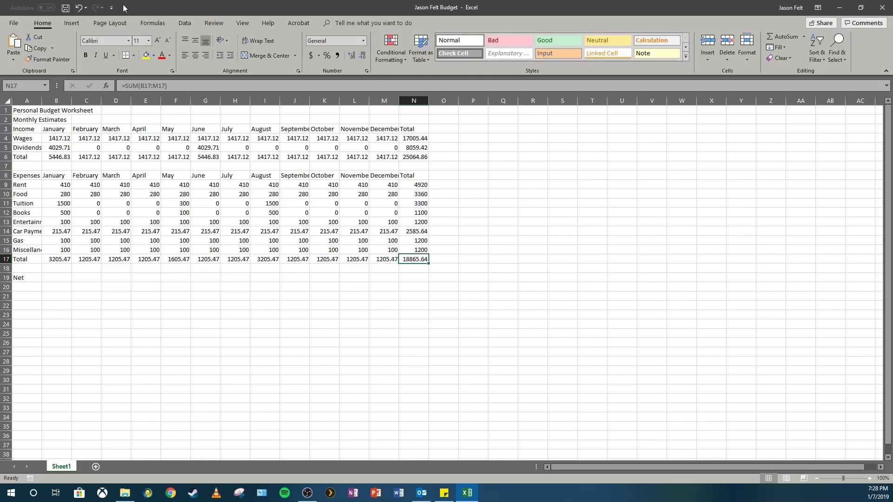
{"action": "left_click_drag", "start_coordinate": [168, 85], "coordinate": [122, 84]}
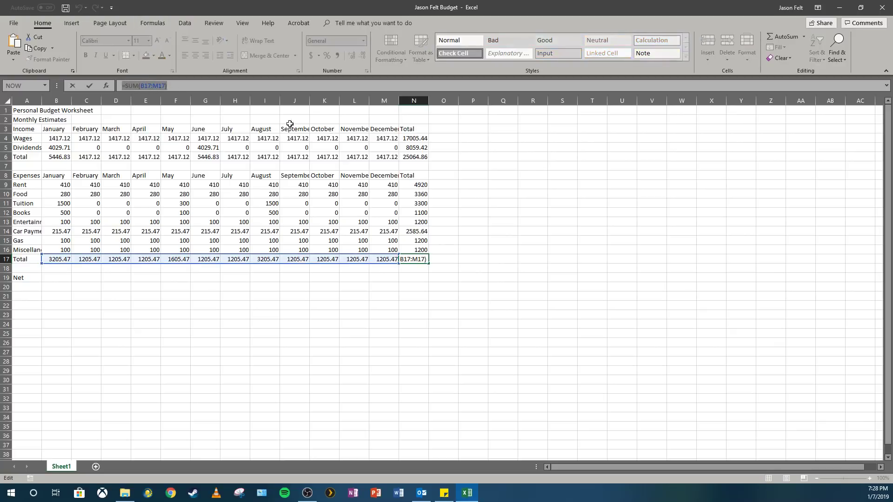
{"action": "left_click", "coordinate": [135, 86]}
{"action": "left_click_drag", "start_coordinate": [135, 86], "coordinate": [127, 86]}
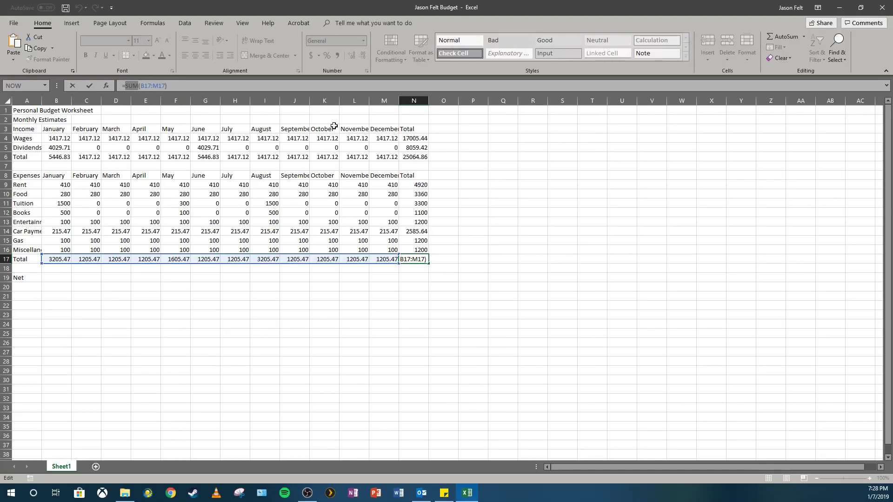
{"action": "left_click", "coordinate": [53, 277]}
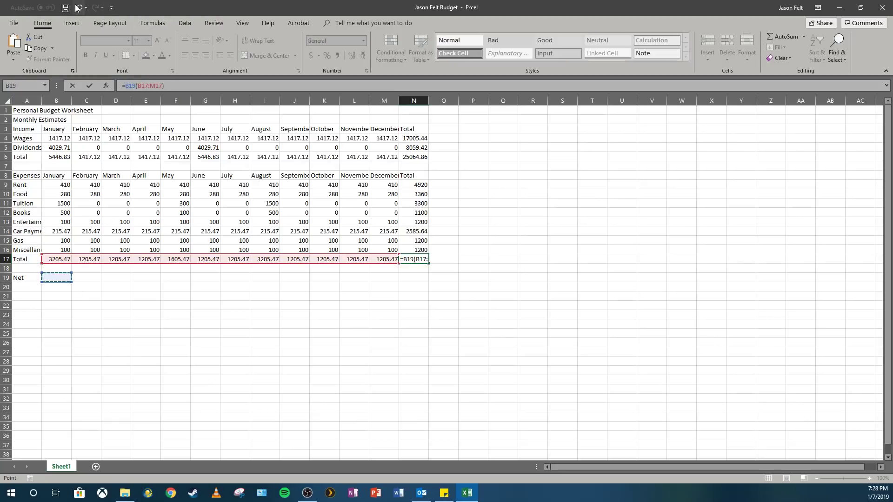
{"action": "left_click", "coordinate": [79, 8]}
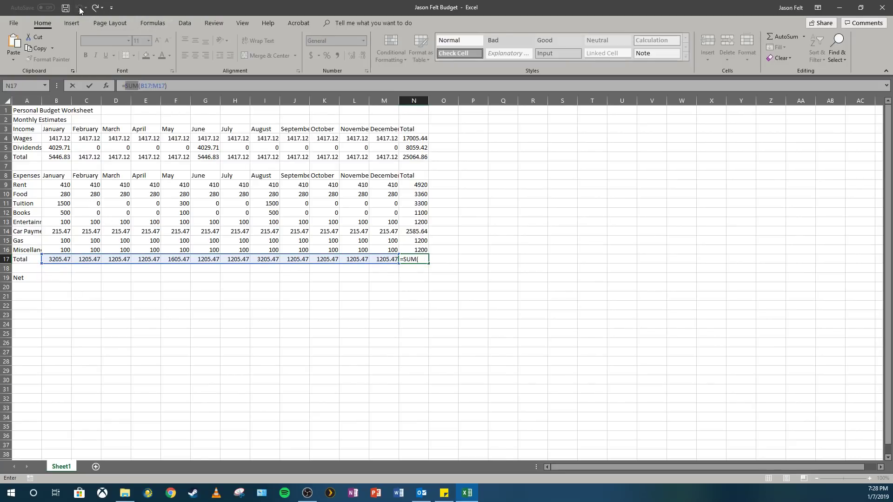
{"action": "key", "text": "Return"}
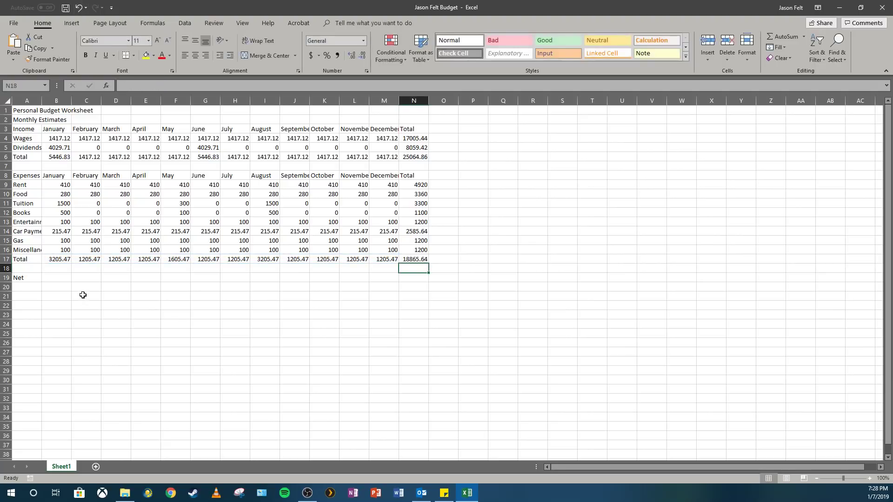
Step: Calculate January's net in B19 by subtracting total expenses from total income with the formula =B6-B17
{"action": "left_click", "coordinate": [64, 277]}
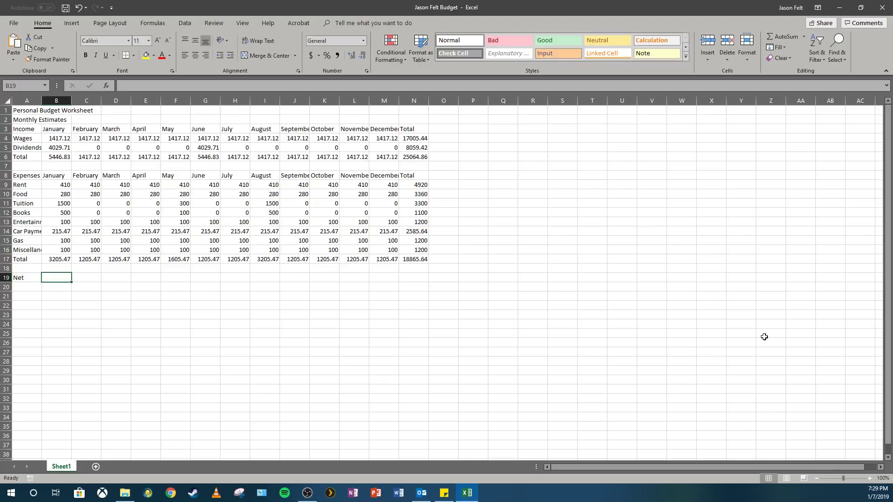
{"action": "left_click", "coordinate": [34, 132]}
{"action": "left_click", "coordinate": [31, 156]}
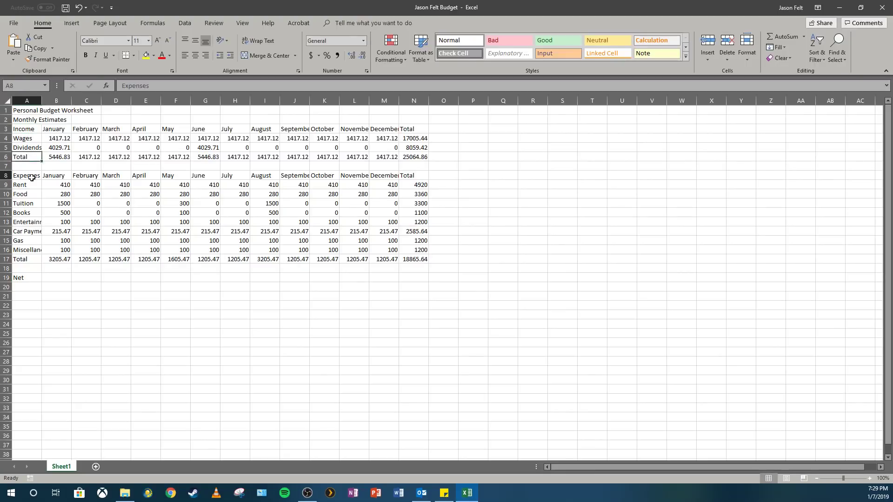
{"action": "left_click", "coordinate": [32, 174]}
{"action": "left_click", "coordinate": [64, 277]}
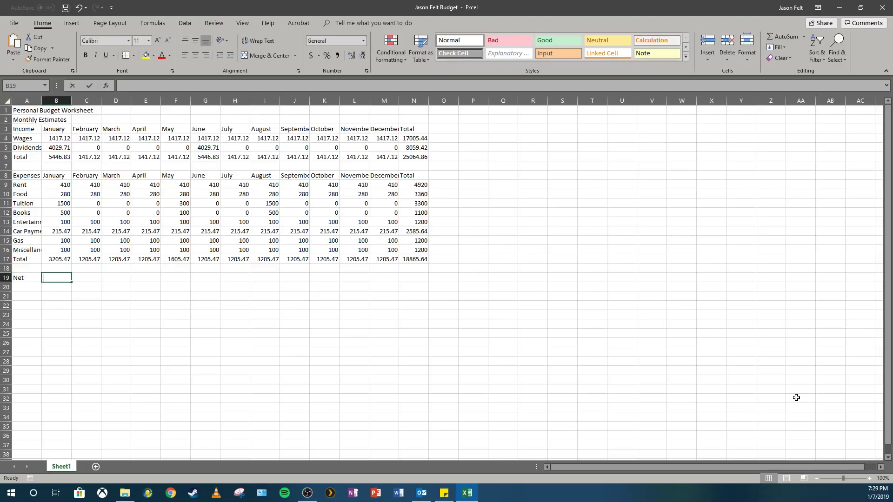
{"action": "type", "text": "="}
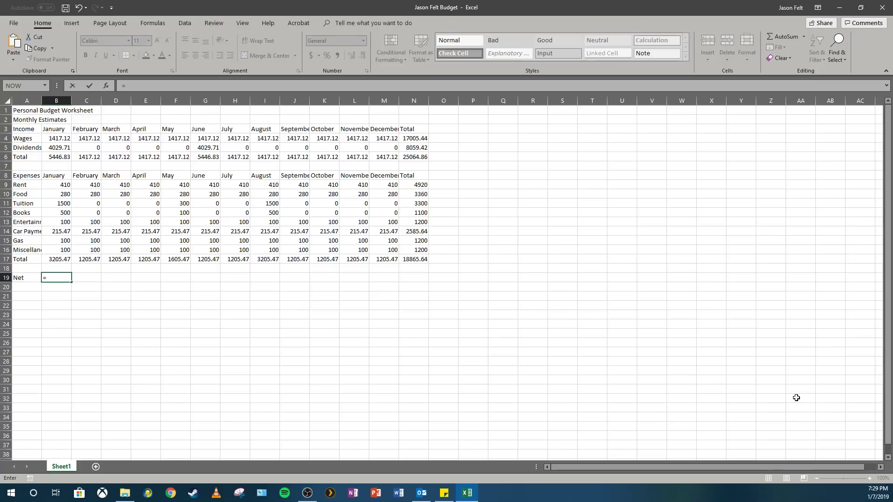
{"action": "type", "text": "b6"}
{"action": "type", "text": "-b17"}
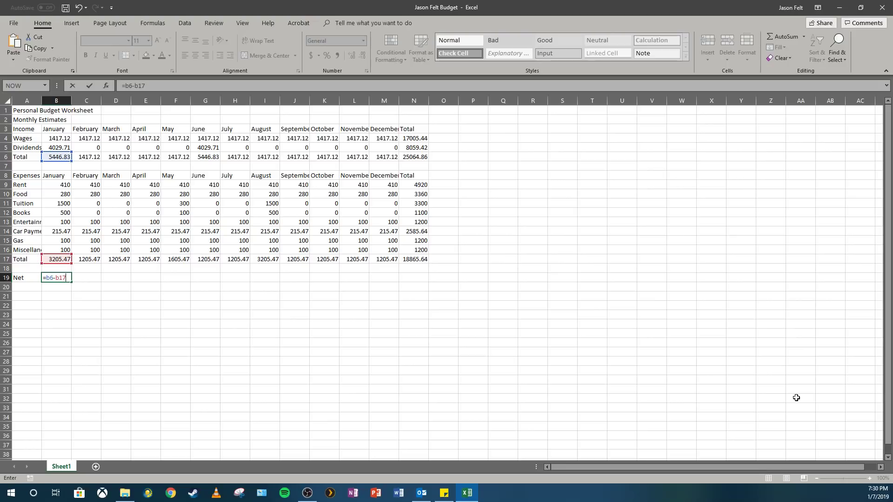
{"action": "key", "text": "Return"}
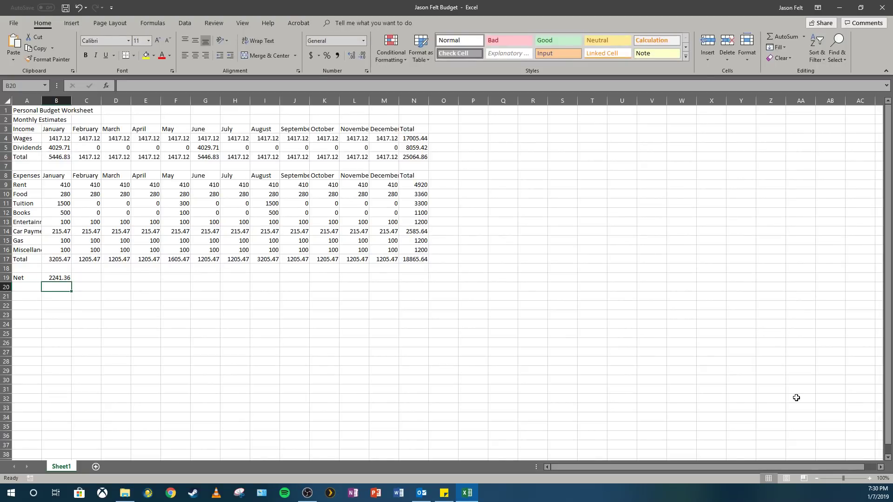
Step: Calculate February's net in C19 with the formula =C6-C17 and fill it across the Net row through December
{"action": "key", "text": "Up"}
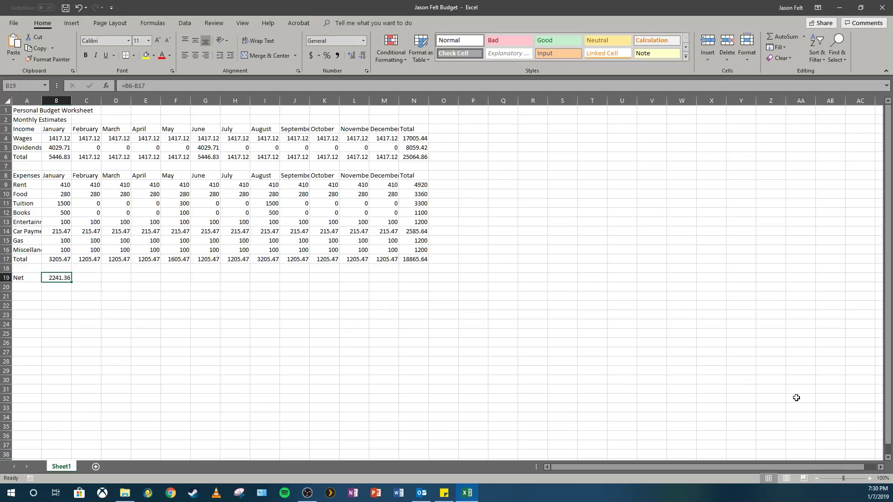
{"action": "key", "text": "Right"}
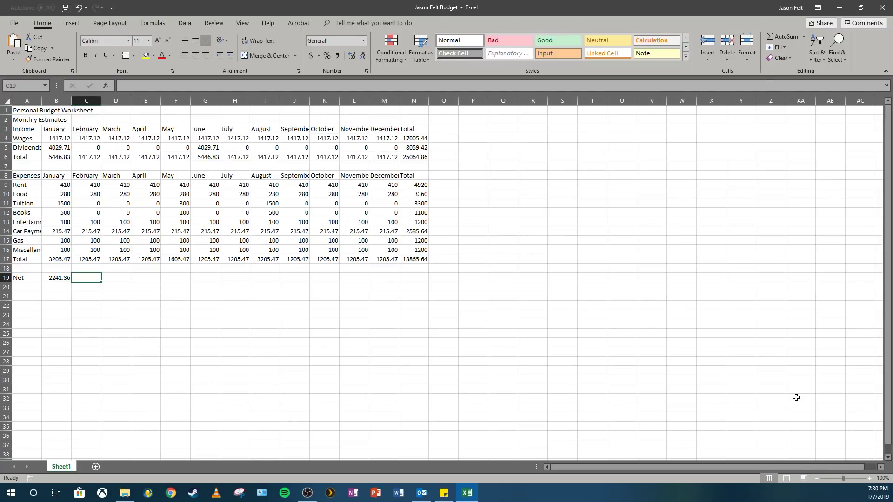
{"action": "type", "text": "="}
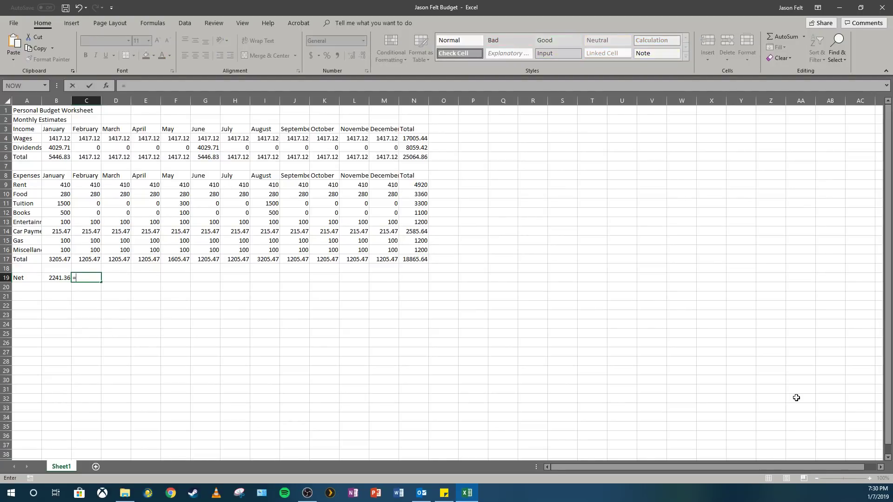
{"action": "type", "text": "c6-c17"}
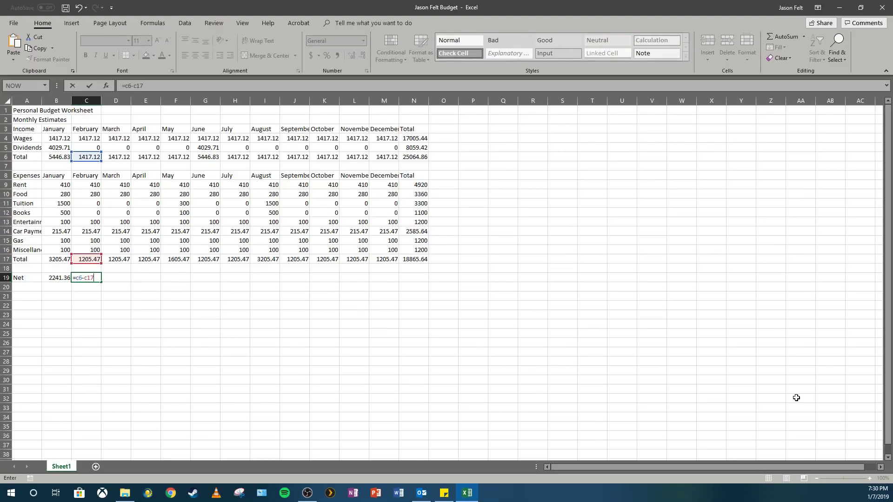
{"action": "key", "text": "Return"}
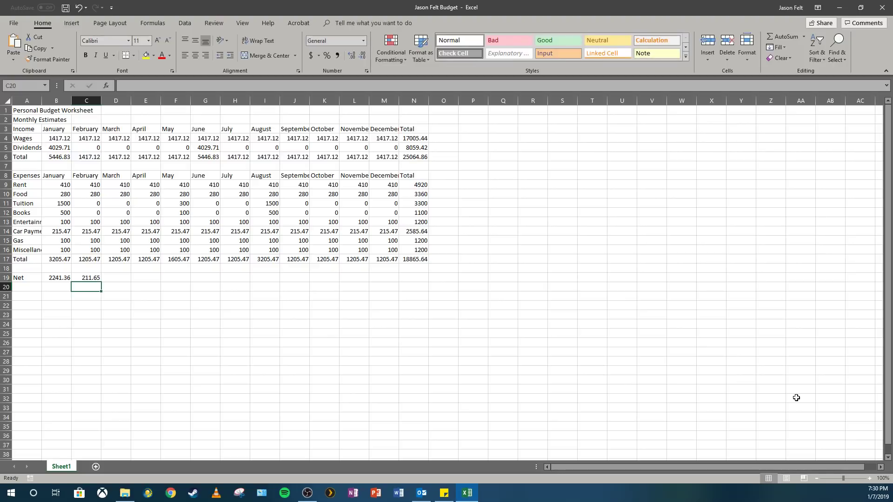
{"action": "left_click", "coordinate": [86, 277]}
{"action": "left_click_drag", "start_coordinate": [101, 282], "coordinate": [392, 277]}
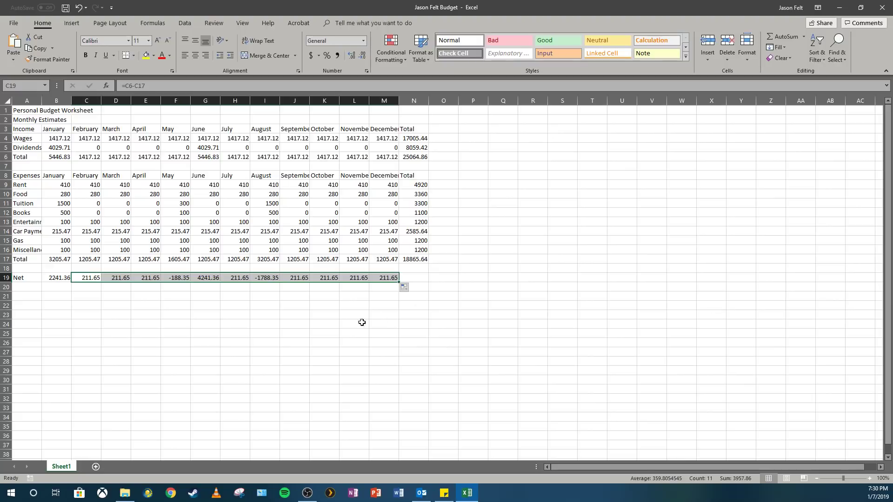
Step: Examine the August, January and June net amounts, tracing August to its expense total and tuition and June to its income total and dividends
{"action": "left_click", "coordinate": [272, 277]}
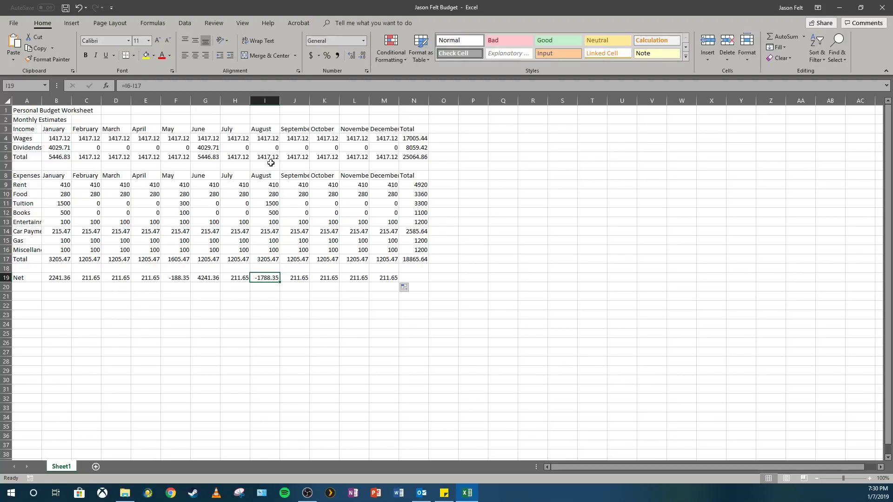
{"action": "left_click", "coordinate": [276, 261]}
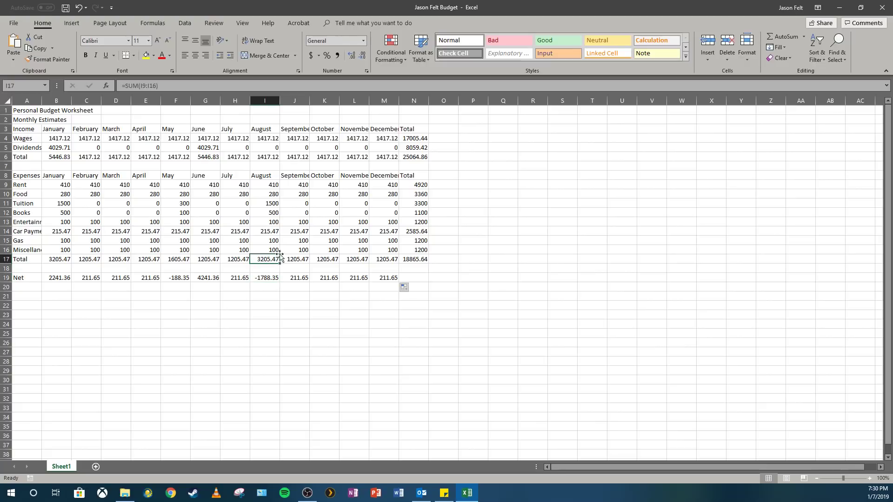
{"action": "left_click", "coordinate": [272, 205]}
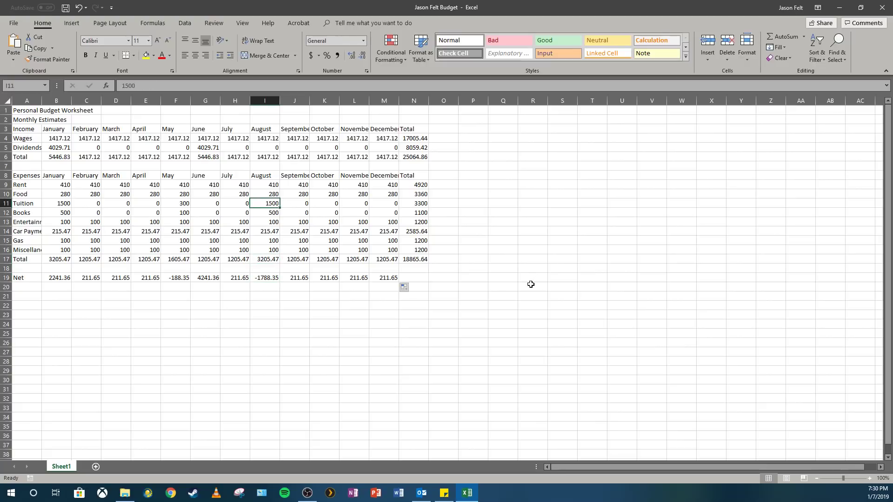
{"action": "left_click", "coordinate": [50, 277]}
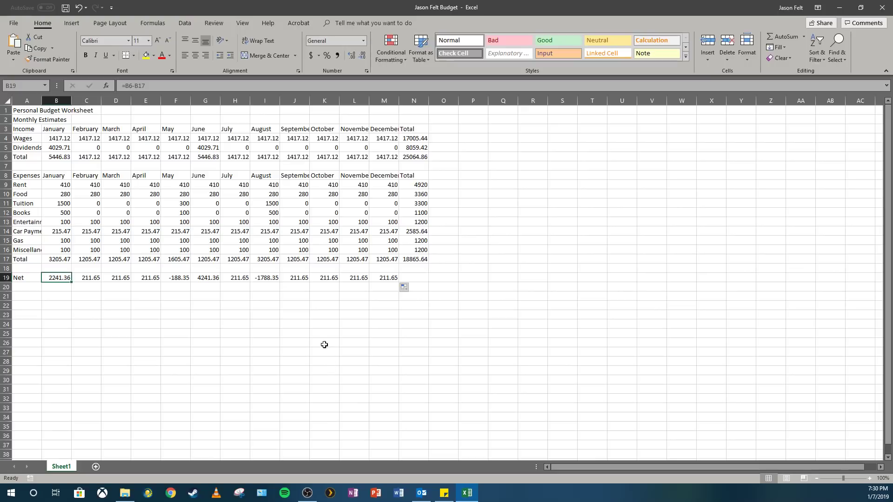
{"action": "left_click", "coordinate": [208, 279]}
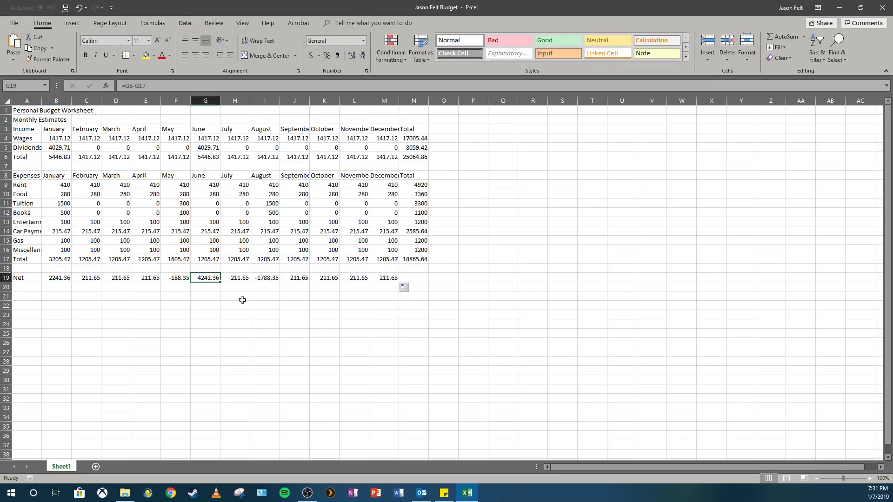
{"action": "left_click", "coordinate": [203, 155]}
{"action": "left_click", "coordinate": [200, 148]}
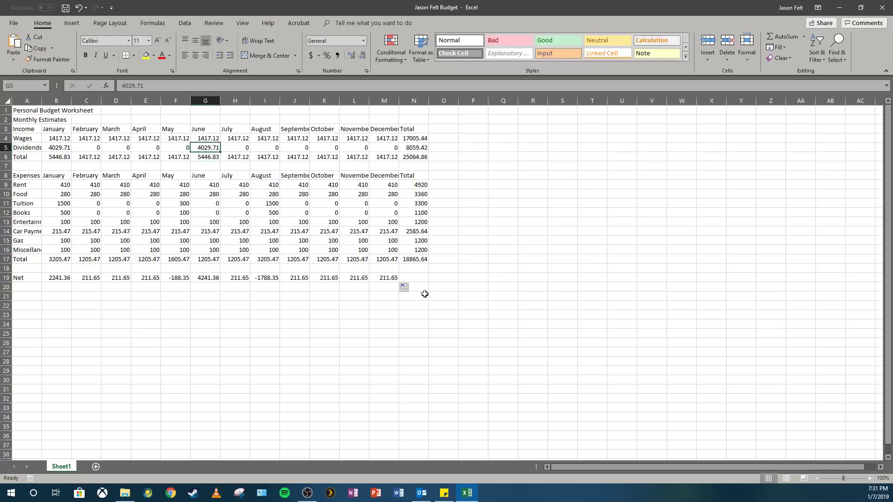
Step: Fill December's net formula into the Total column at N19 to get the yearly net, and check its formula
{"action": "left_click", "coordinate": [421, 278]}
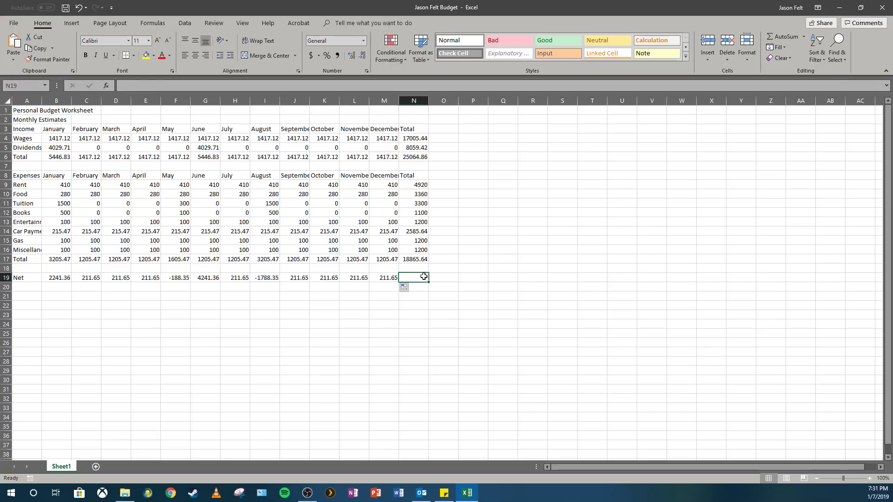
{"action": "left_click", "coordinate": [386, 278]}
{"action": "left_click_drag", "start_coordinate": [399, 282], "coordinate": [417, 281]}
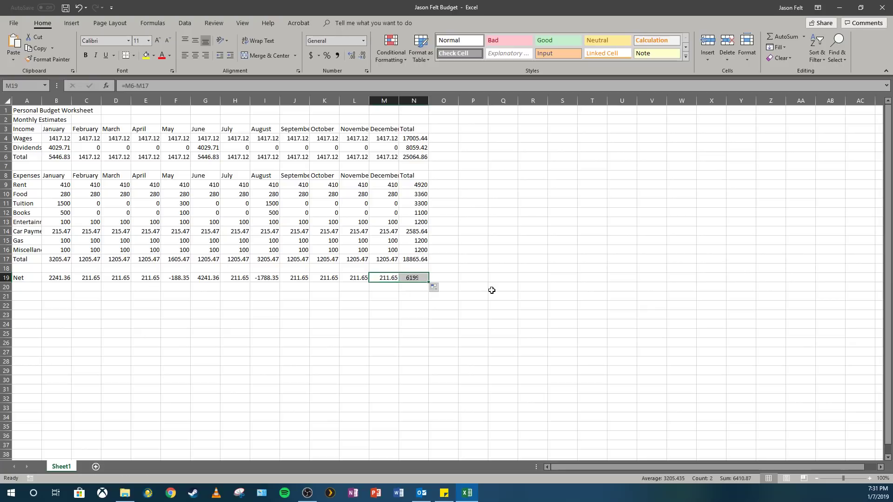
{"action": "left_click", "coordinate": [492, 290]}
{"action": "left_click", "coordinate": [412, 279]}
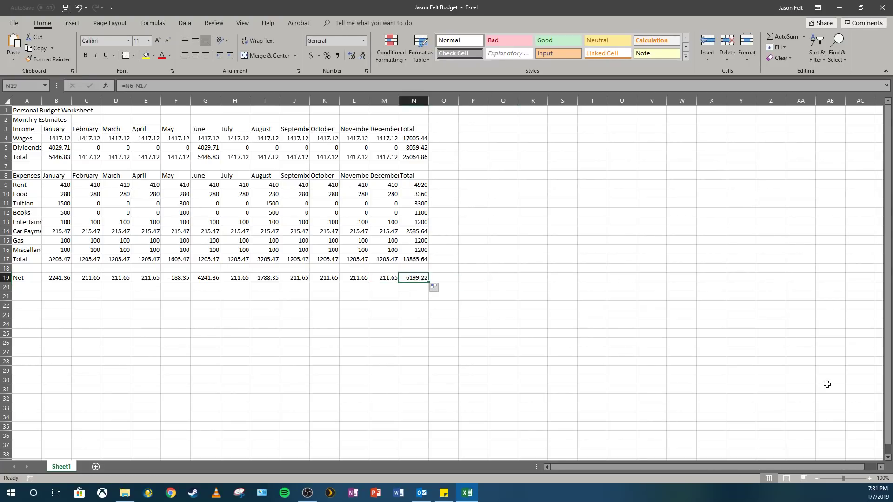